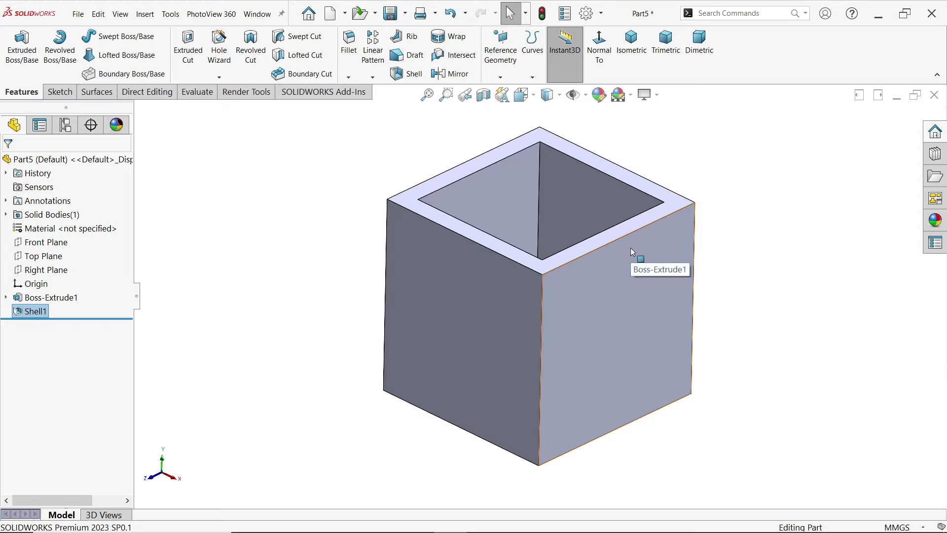
# Start a Draft feature (Draft1) on the hollow box, defaulting to Neutral plane at 10°.
pyautogui.click(408, 55)
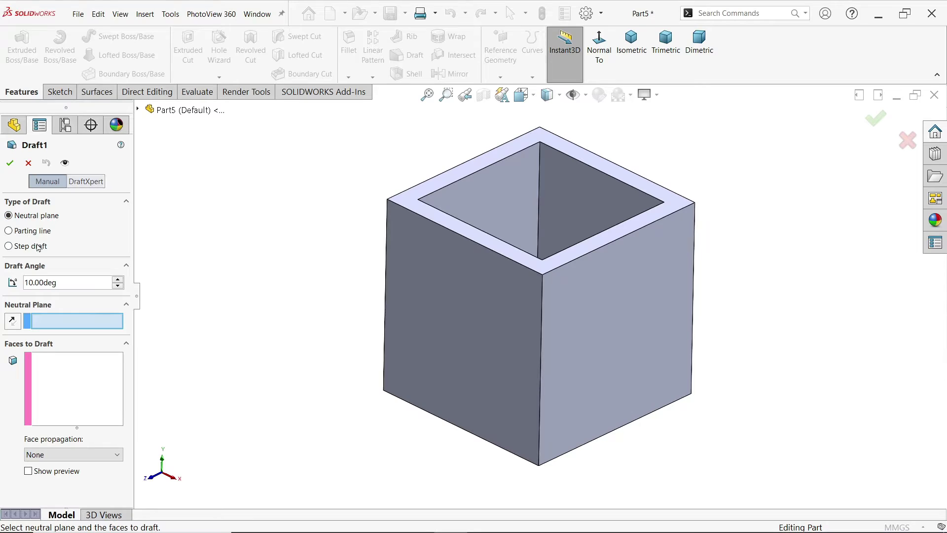
# Pick the box's top rim face as the draft's neutral plane.
pyautogui.click(410, 203)
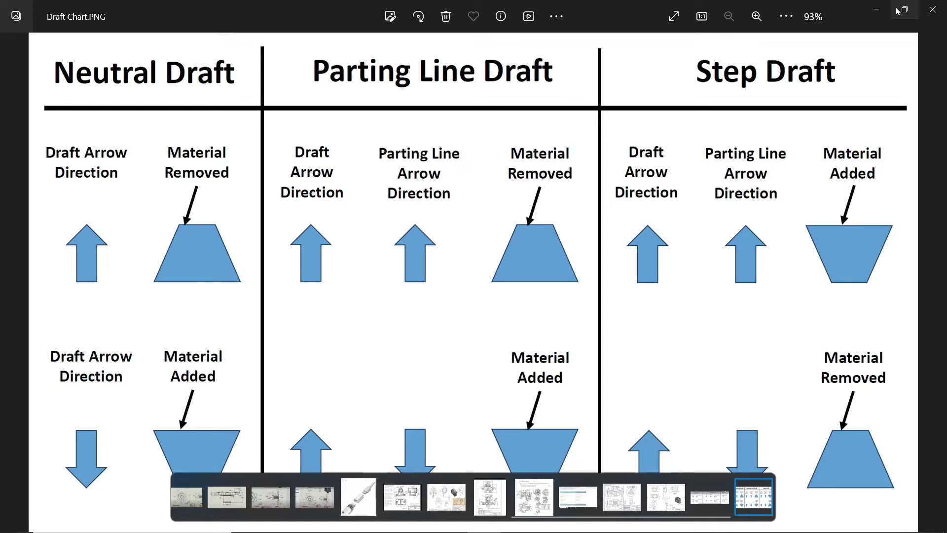
# Minimize the Draft Chart image in Photos to get back to SOLIDWORKS.
pyautogui.click(878, 9)
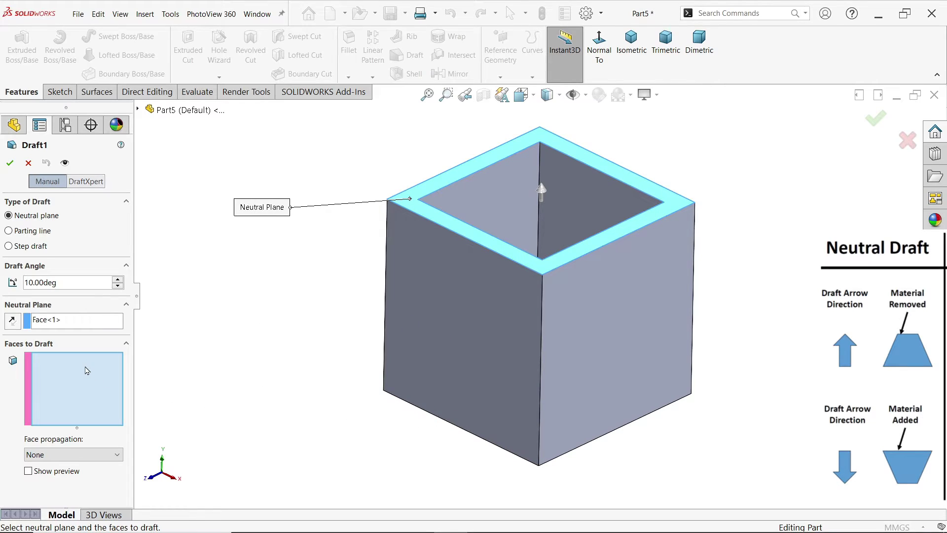
# Draft the front-left face with preview on and face propagation set to All Faces.
pyautogui.click(461, 307)
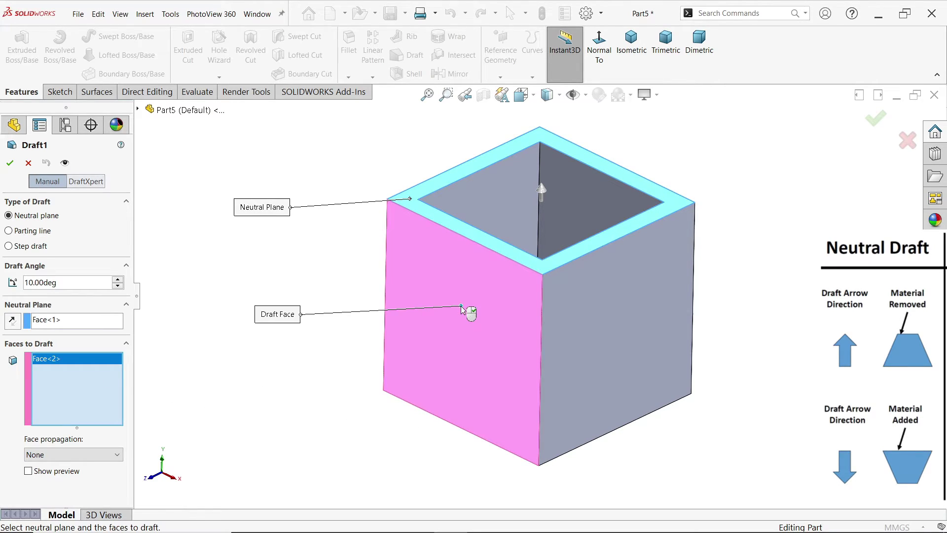
pyautogui.click(28, 471)
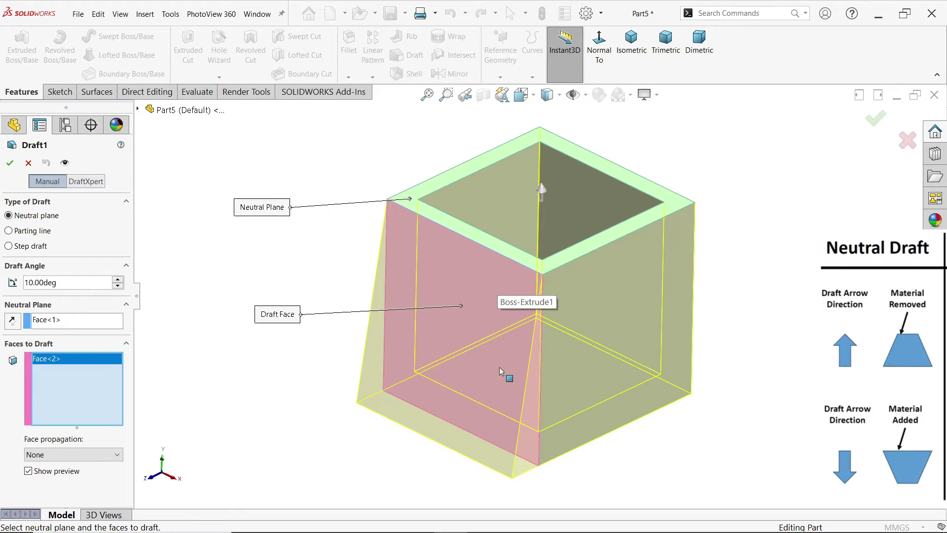
pyautogui.click(56, 456)
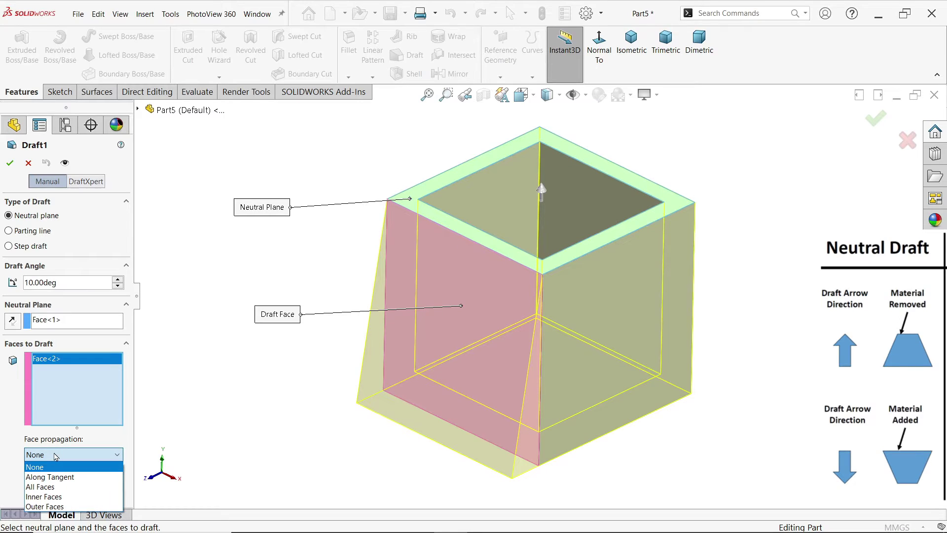
pyautogui.click(56, 507)
pyautogui.moveTo(794, 306)
pyautogui.mouseDown(button='middle')
pyautogui.moveTo(751, 284)
pyautogui.moveTo(785, 320)
pyautogui.mouseUp(button='middle')
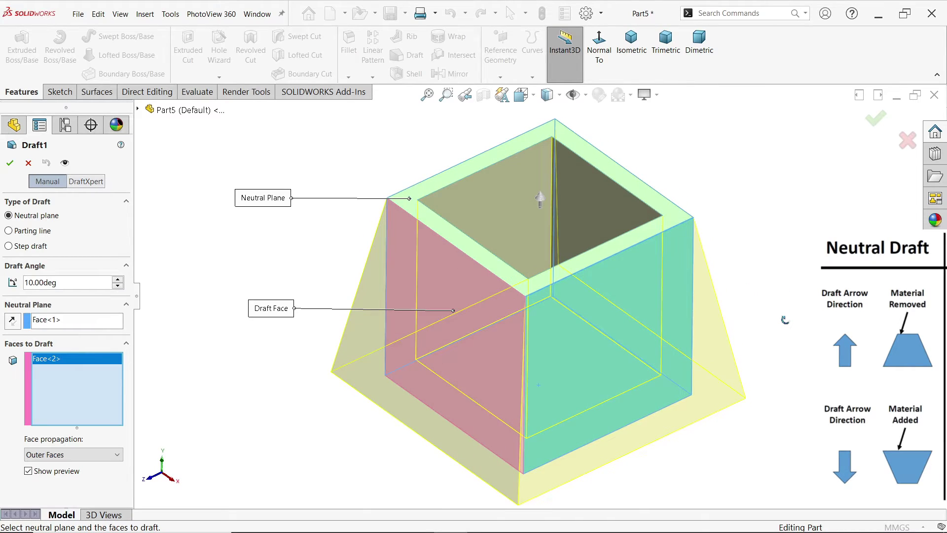
pyautogui.click(52, 455)
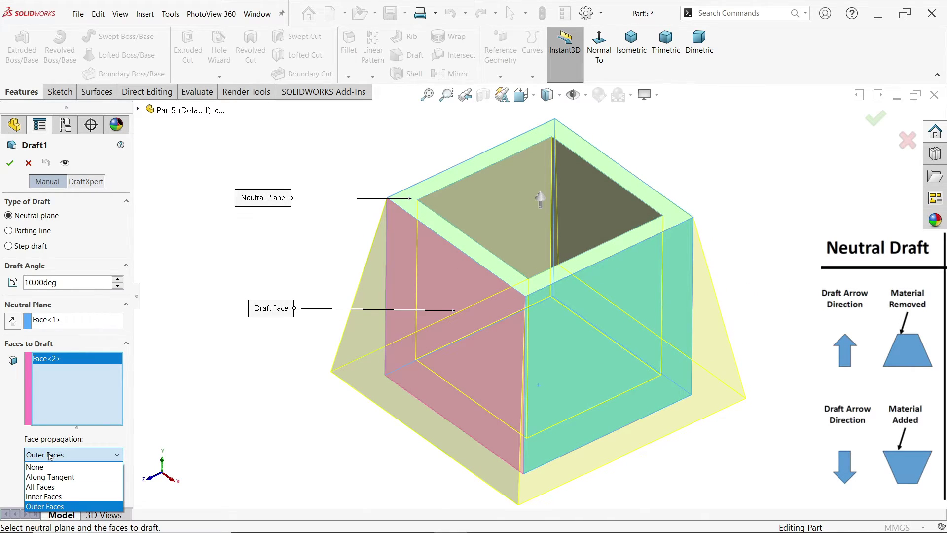
pyautogui.click(47, 488)
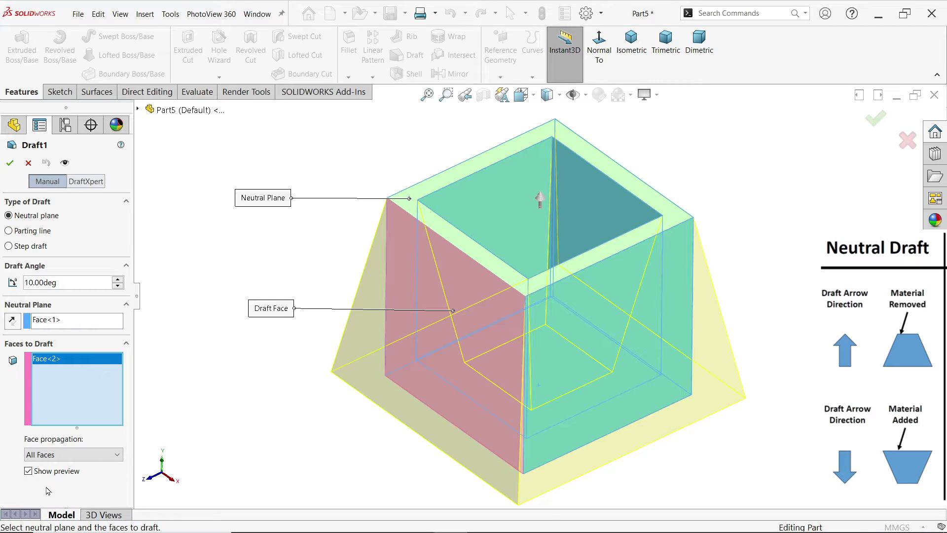
# Check the draft preview from the Top view, then return to Isometric.
pyautogui.click(532, 96)
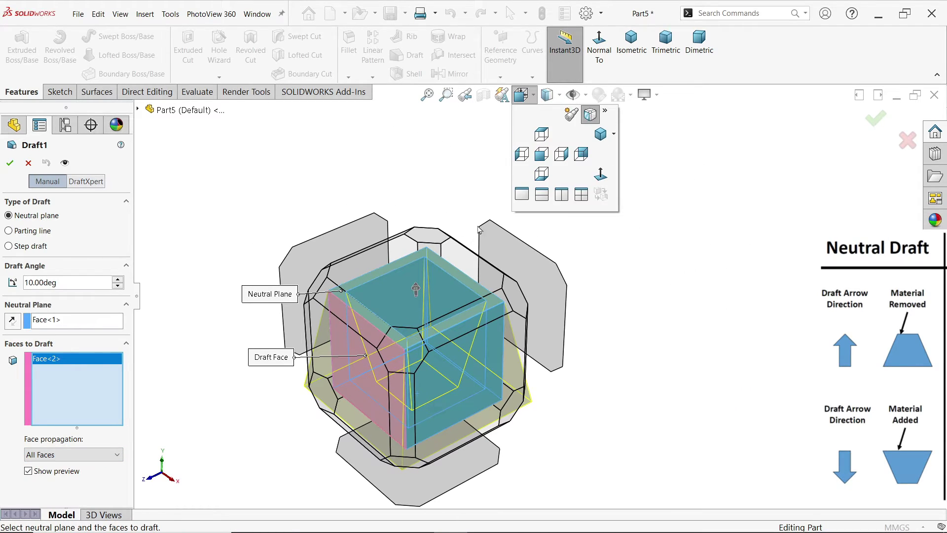
pyautogui.click(542, 134)
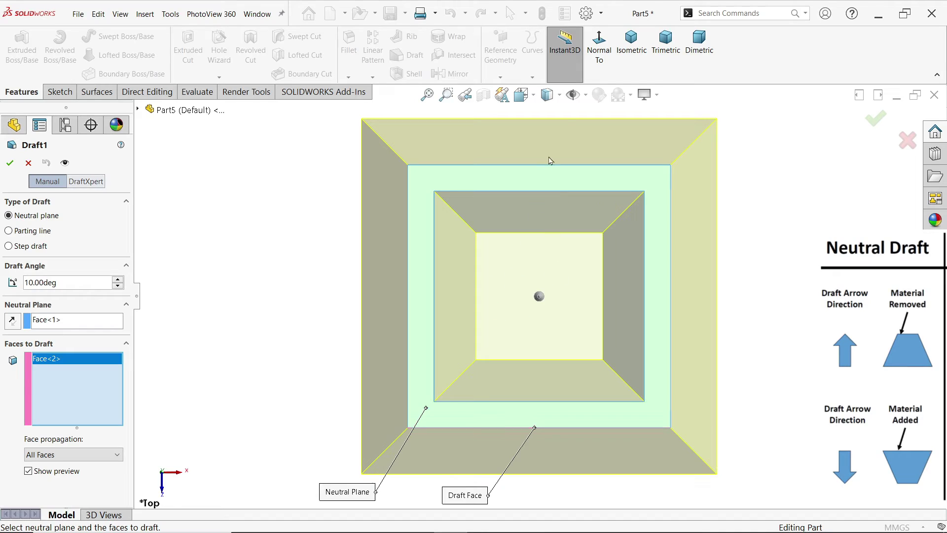
pyautogui.click(634, 50)
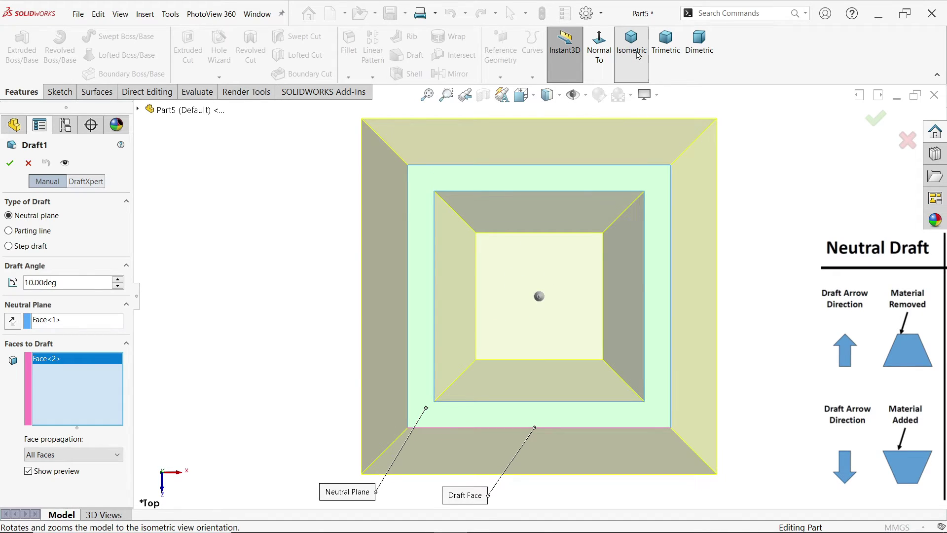
# Keep All Faces propagation, apply Draft1, and select it in the feature tree.
pyautogui.click(55, 460)
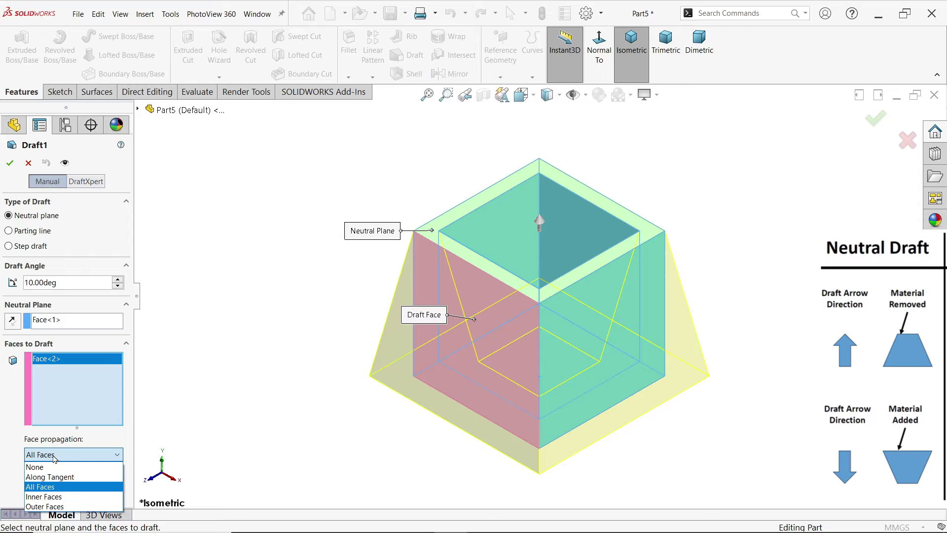
pyautogui.click(55, 459)
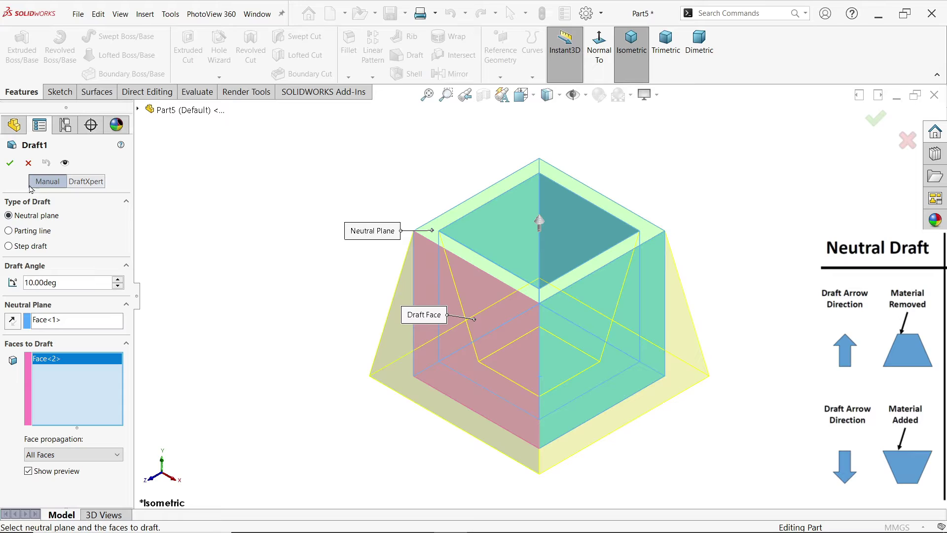
pyautogui.click(10, 163)
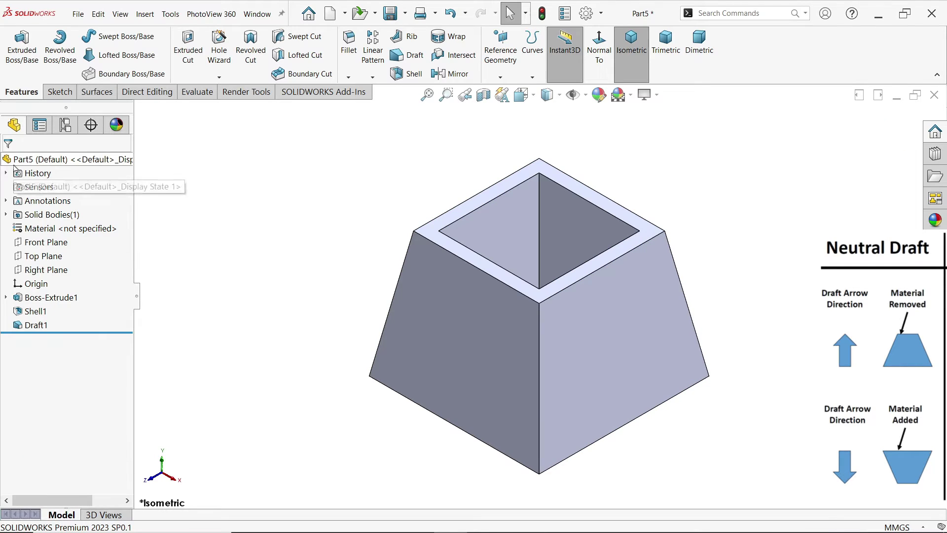
pyautogui.moveTo(258, 312); pyautogui.dragTo(218, 298, button='middle')
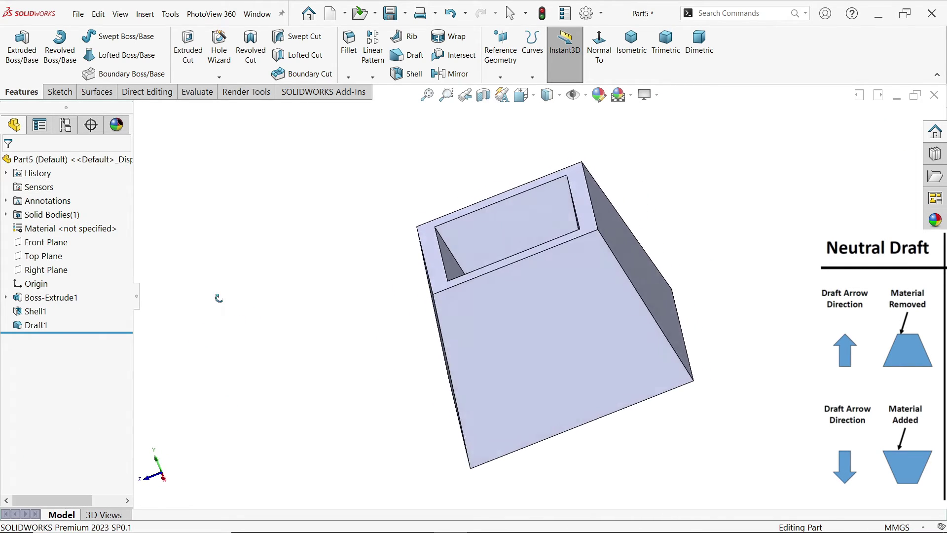
pyautogui.hotkey('ctrl', '7')
pyautogui.click(36, 325)
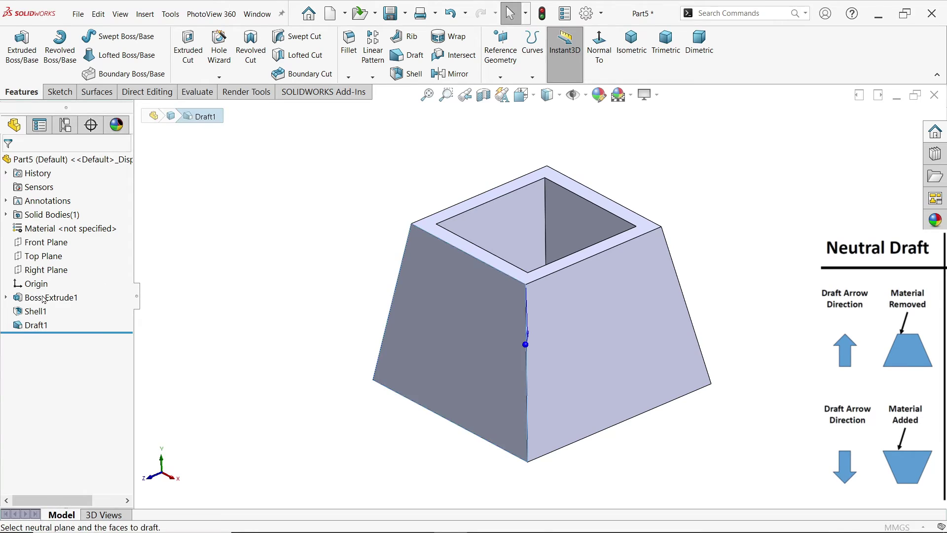
# Edit Draft1 with preview on, reversed direction, and face propagation set to None.
pyautogui.click(44, 299)
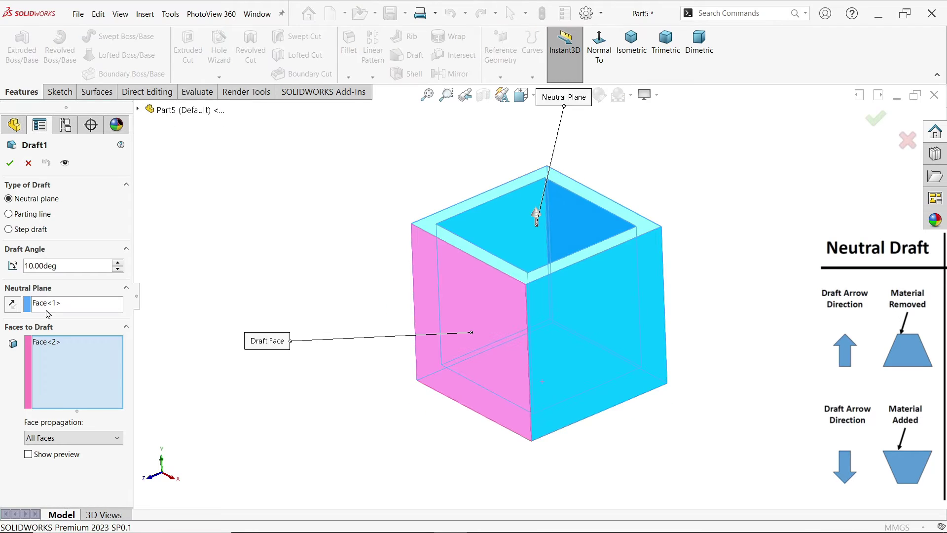
pyautogui.click(49, 453)
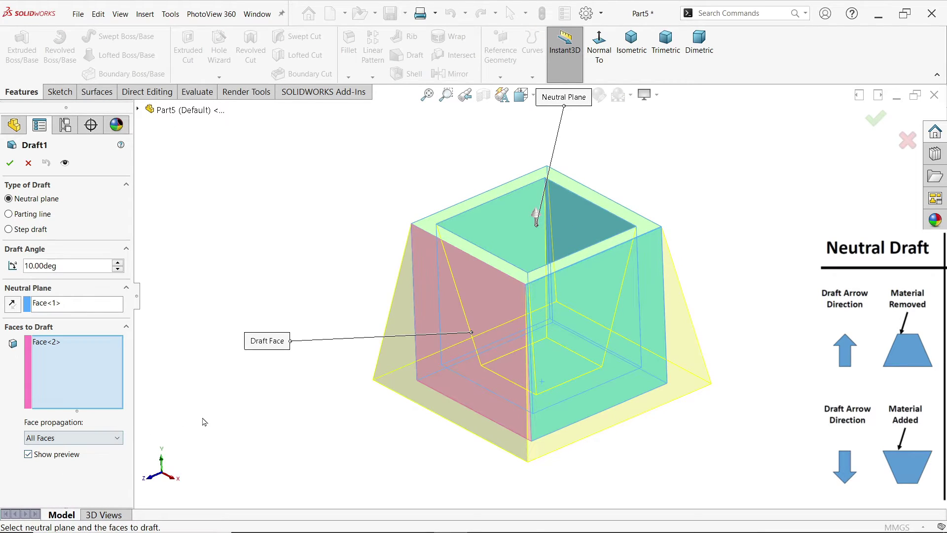
pyautogui.click(12, 304)
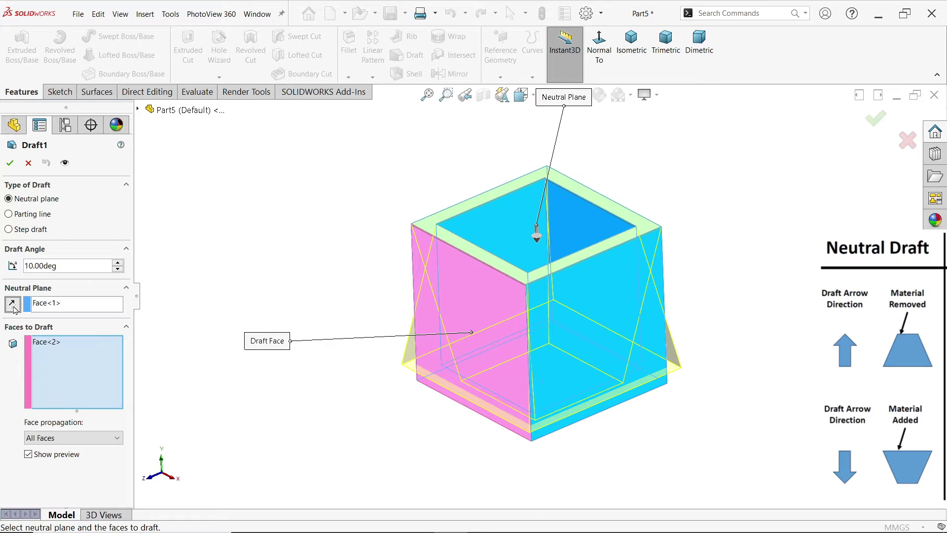
pyautogui.moveTo(431, 441); pyautogui.dragTo(397, 429, button='middle')
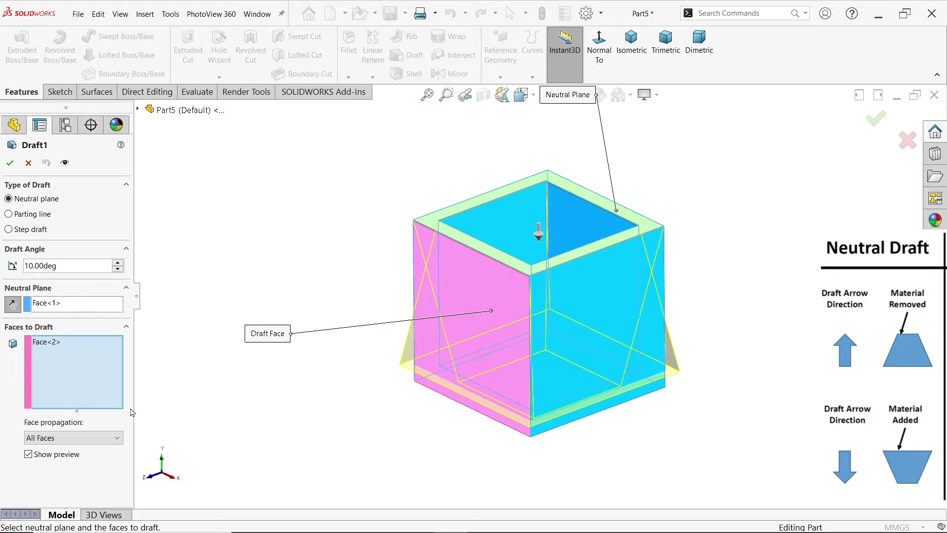
pyautogui.click(55, 439)
pyautogui.click(44, 451)
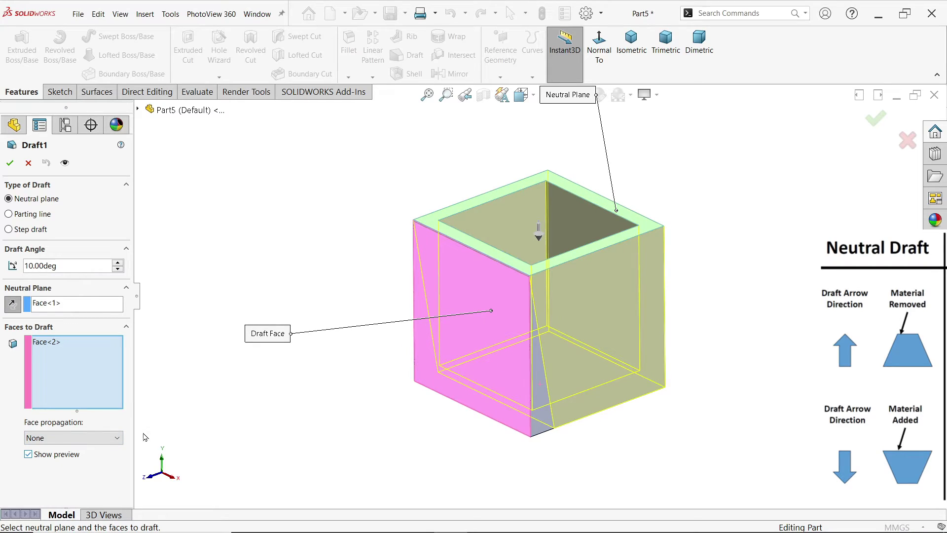
# Add the other three side faces (Face<3>–Face<5>) and reapply the reversed draft.
pyautogui.click(575, 358)
pyautogui.moveTo(676, 355); pyautogui.dragTo(577, 309, button='middle')
pyautogui.click(609, 321)
pyautogui.click(494, 344)
pyautogui.moveTo(493, 344); pyautogui.dragTo(428, 338, button='middle')
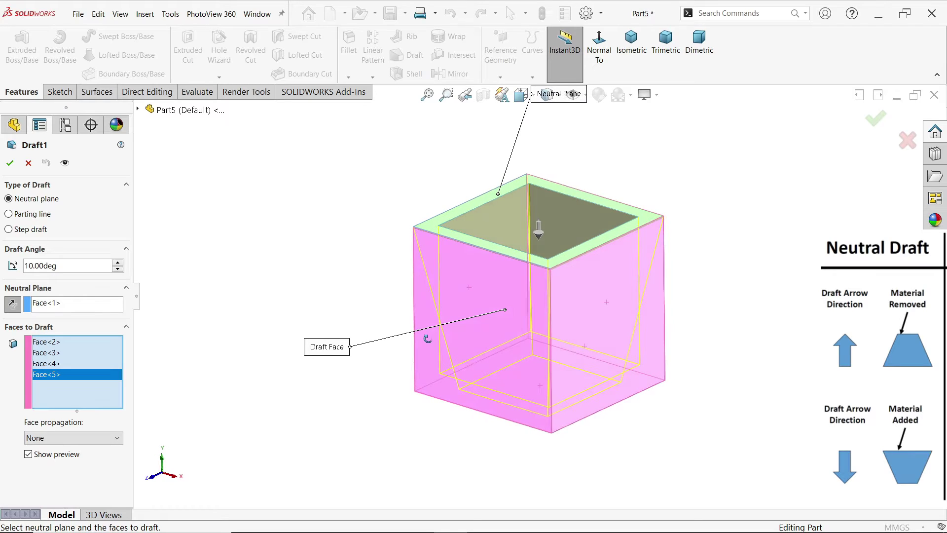
pyautogui.scroll(-2, 553, 294)
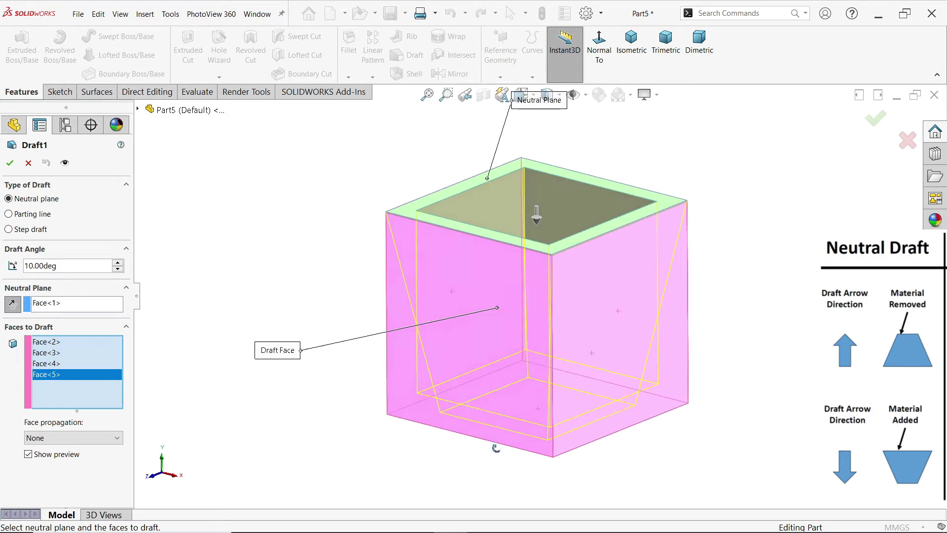
pyautogui.moveTo(492, 446); pyautogui.dragTo(497, 293, button='middle')
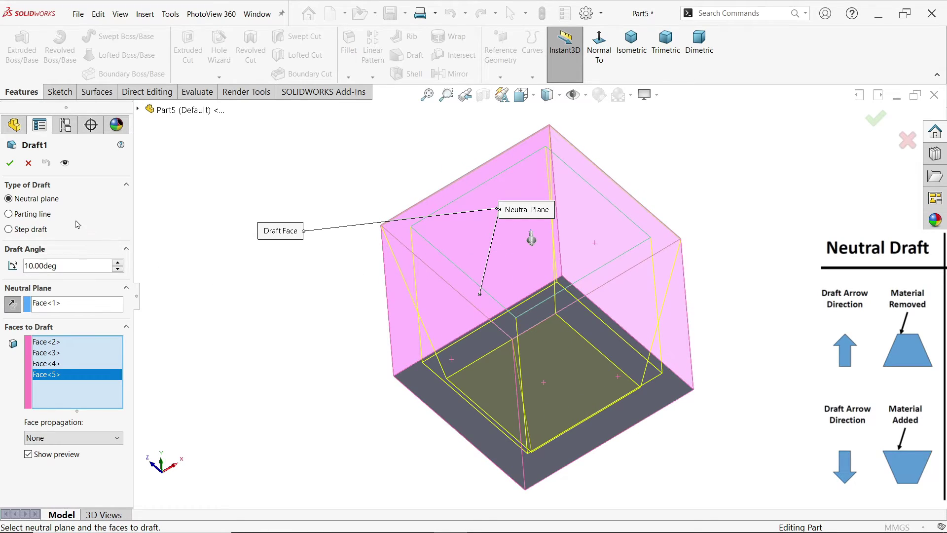
pyautogui.click(10, 163)
pyautogui.moveTo(451, 170); pyautogui.dragTo(415, 345, button='middle')
pyautogui.click(36, 324)
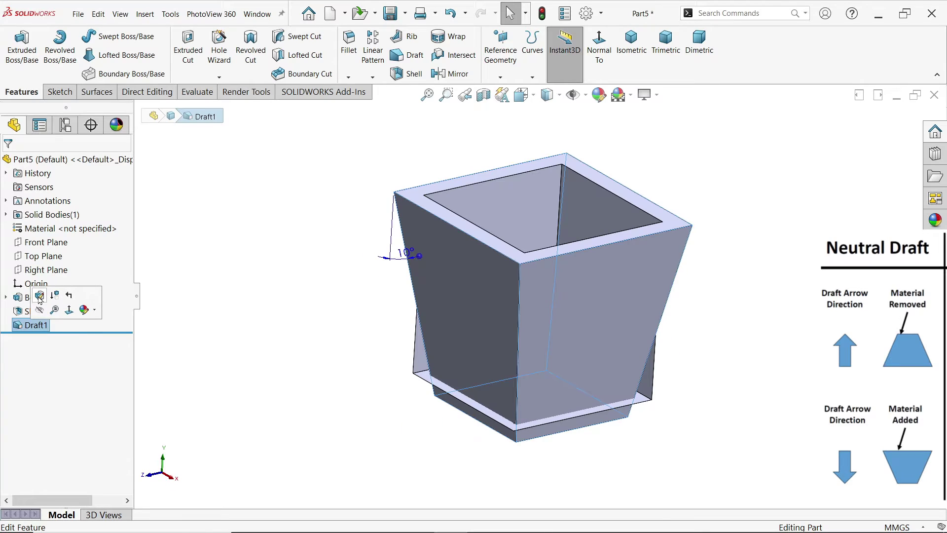
# Change Draft1's angle from 10.00deg to 5 with preview on and reapply it.
pyautogui.click(40, 301)
pyautogui.moveTo(357, 298)
pyautogui.mouseDown(button='middle')
pyautogui.moveTo(358, 281)
pyautogui.moveTo(357, 312)
pyautogui.mouseUp(button='middle')
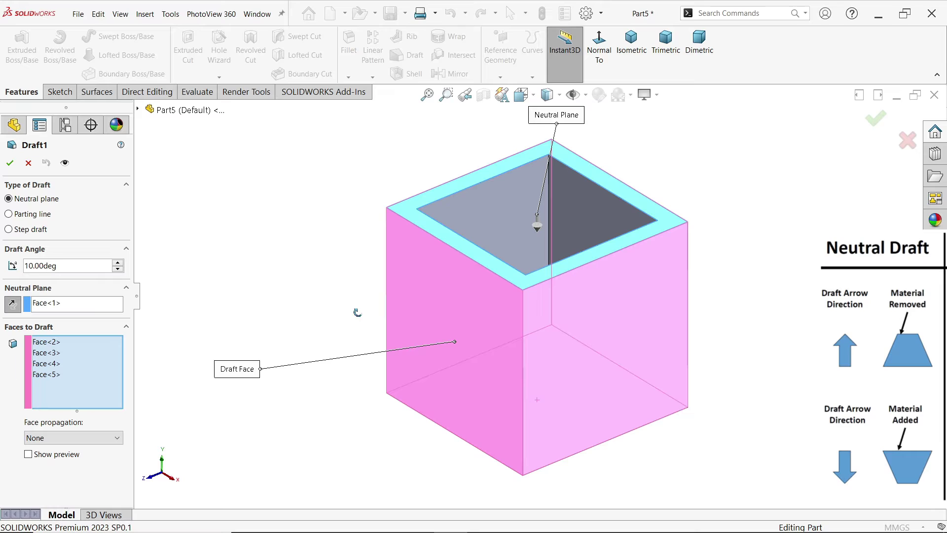
pyautogui.click(66, 459)
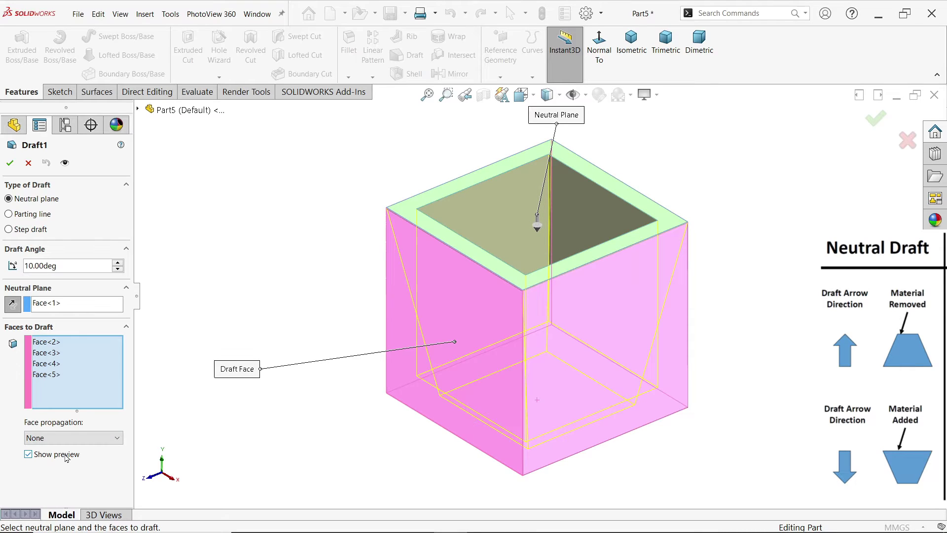
pyautogui.moveTo(258, 332); pyautogui.dragTo(264, 306, button='middle')
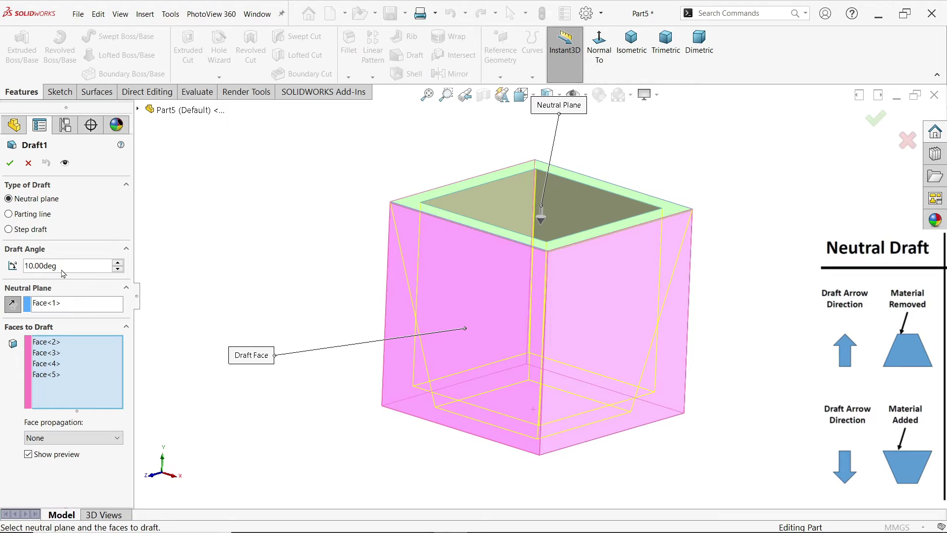
pyautogui.moveTo(61, 270); pyautogui.dragTo(2, 274)
pyautogui.write('5')
pyautogui.press('Return')
pyautogui.moveTo(289, 262)
pyautogui.mouseDown(button='middle')
pyautogui.moveTo(323, 251)
pyautogui.moveTo(359, 260)
pyautogui.moveTo(360, 235)
pyautogui.moveTo(356, 262)
pyautogui.moveTo(302, 271)
pyautogui.mouseUp(button='middle')
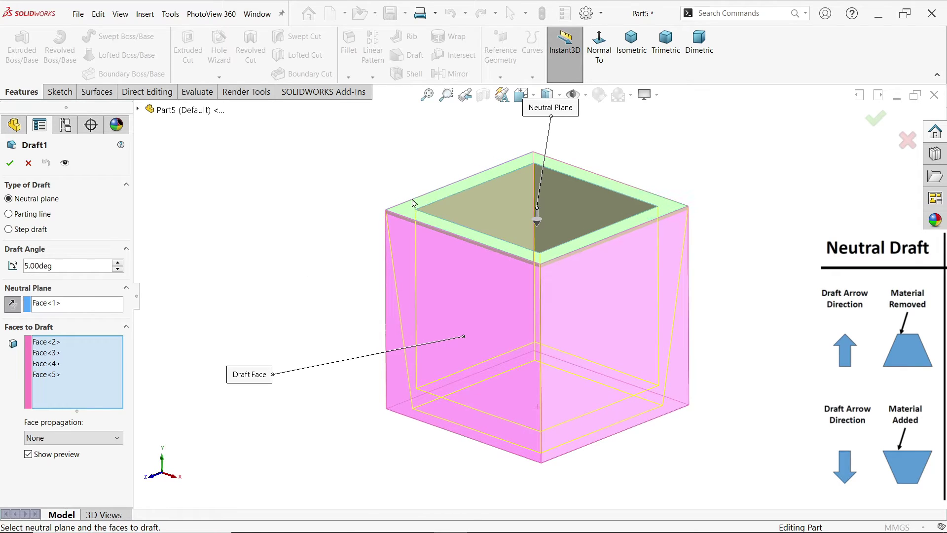
pyautogui.click(9, 163)
pyautogui.moveTo(313, 290); pyautogui.dragTo(482, 217, button='middle')
pyautogui.click(488, 210)
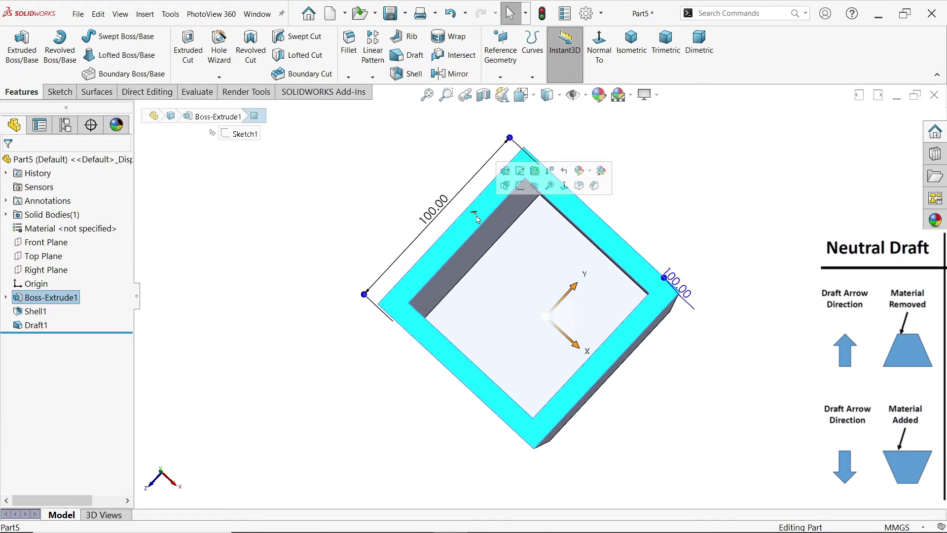
pyautogui.click(565, 186)
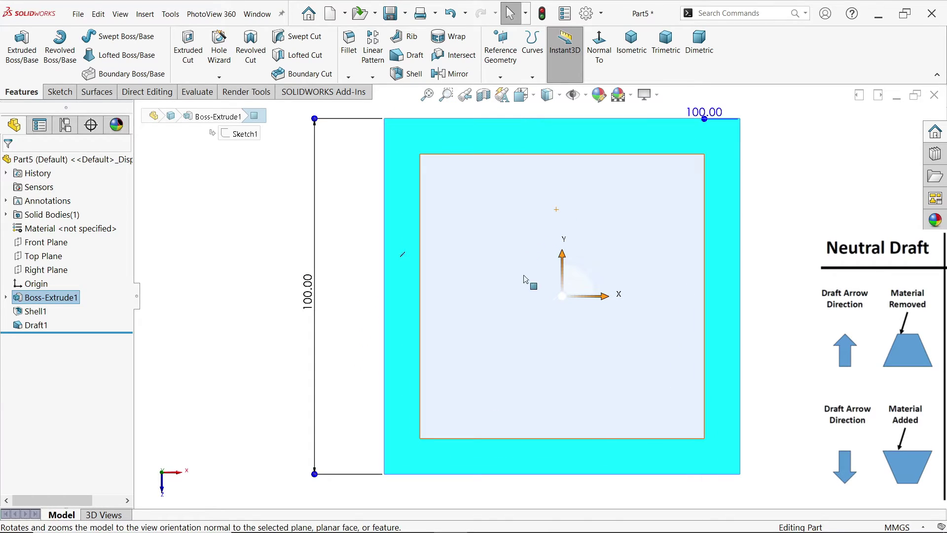
pyautogui.click(559, 94)
pyautogui.click(548, 174)
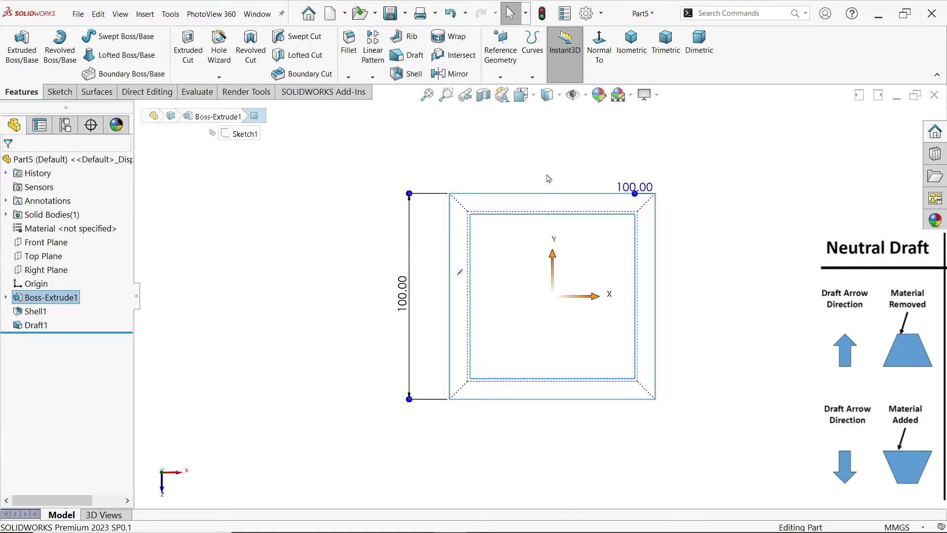
pyautogui.scroll(-3, 550, 279)
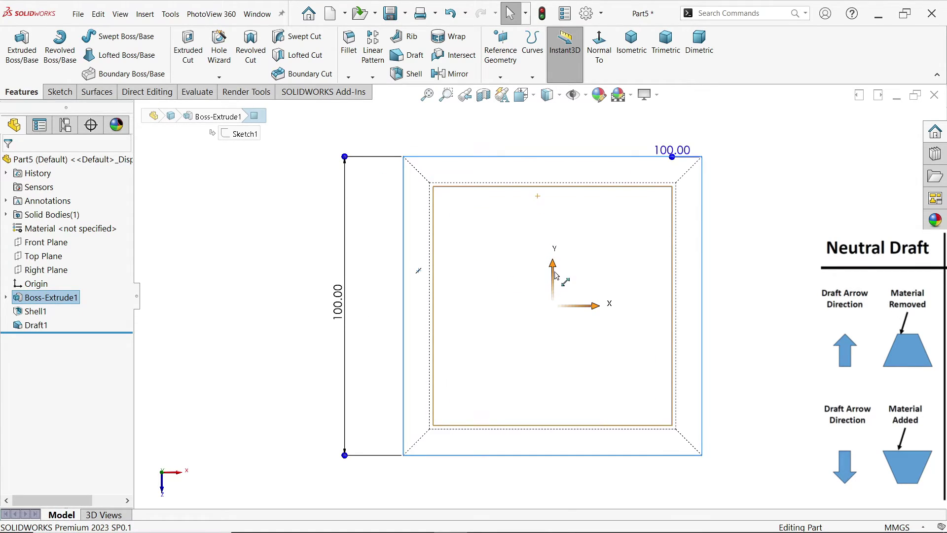
pyautogui.moveTo(774, 298); pyautogui.dragTo(772, 164, button='middle')
pyautogui.press('Escape')
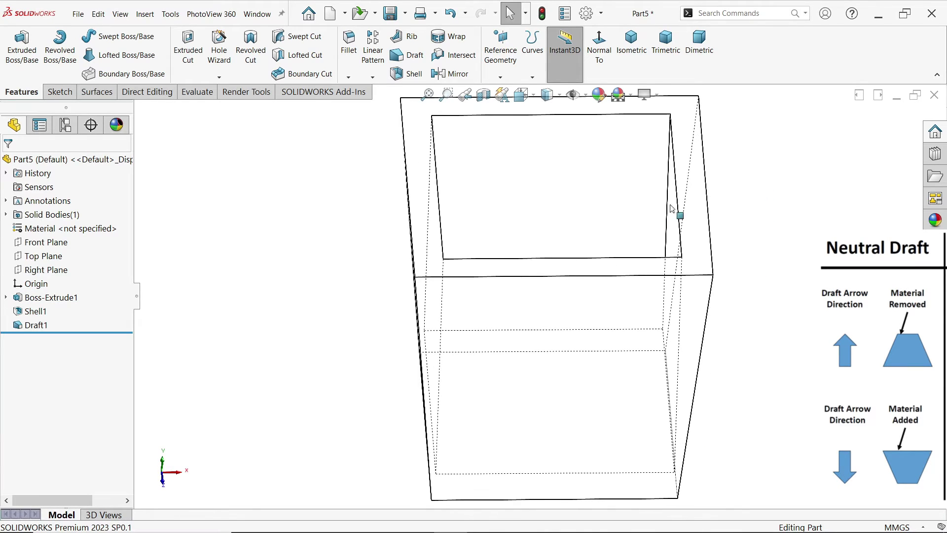
pyautogui.moveTo(547, 95)
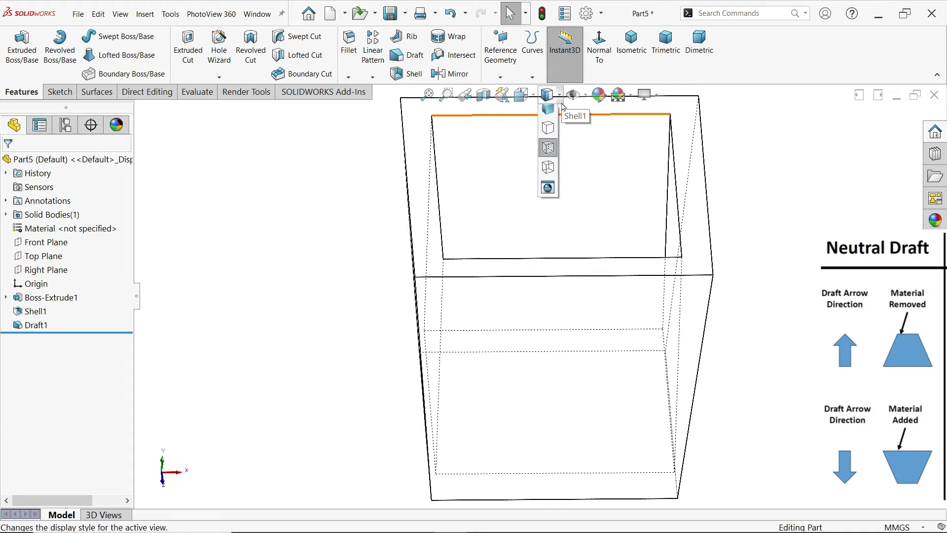
pyautogui.click(547, 120)
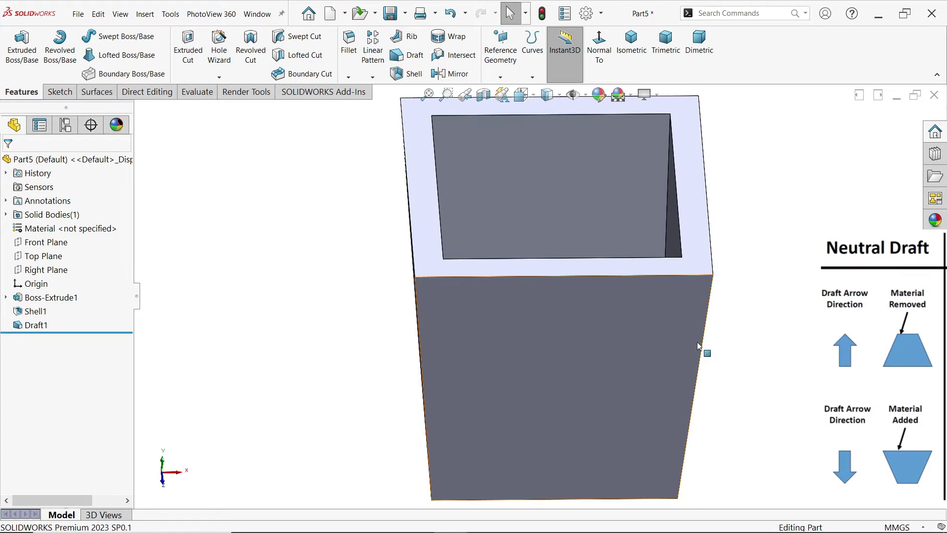
pyautogui.click(659, 334)
pyautogui.click(748, 305)
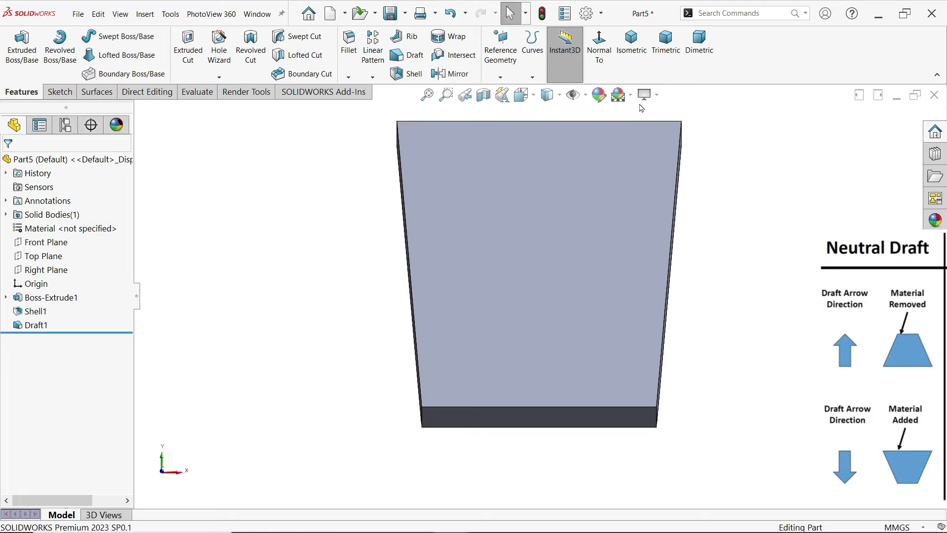
pyautogui.click(632, 43)
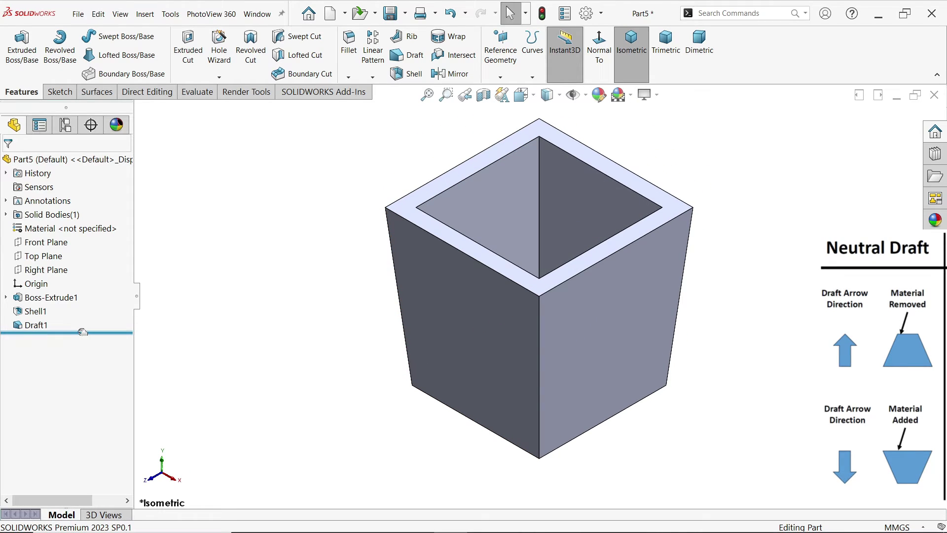
# Roll back before Draft1, fillet the front vertical corner at 10 mm, and start Draft2.
pyautogui.moveTo(87, 332); pyautogui.dragTo(87, 318)
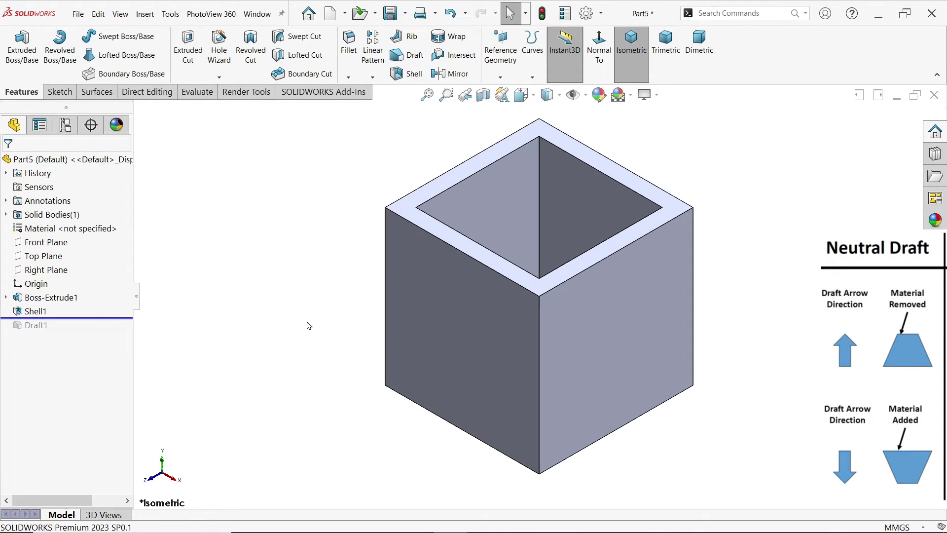
pyautogui.click(542, 378)
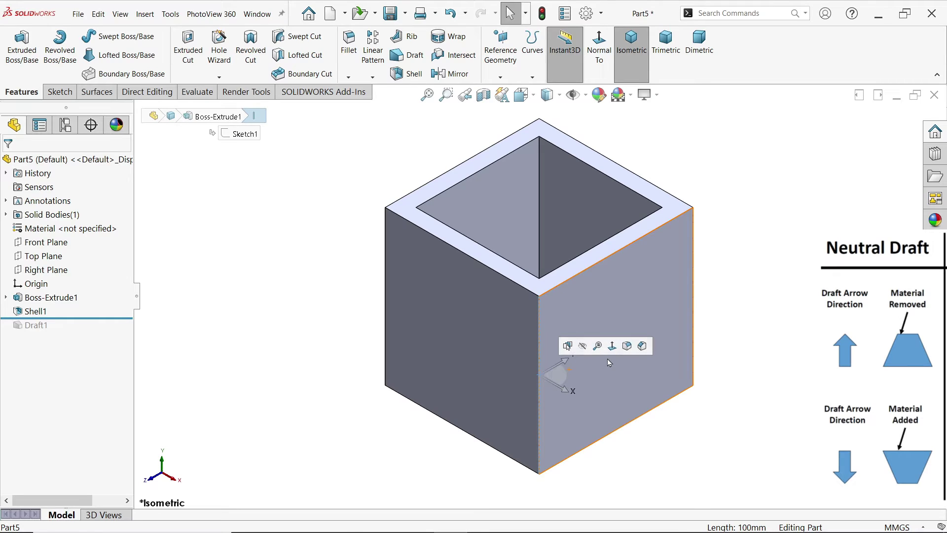
pyautogui.click(627, 346)
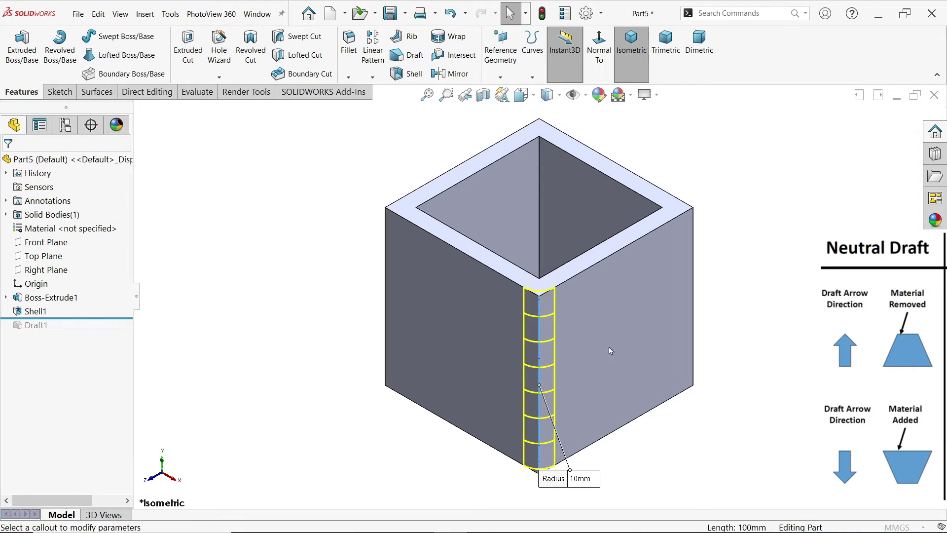
pyautogui.click(9, 165)
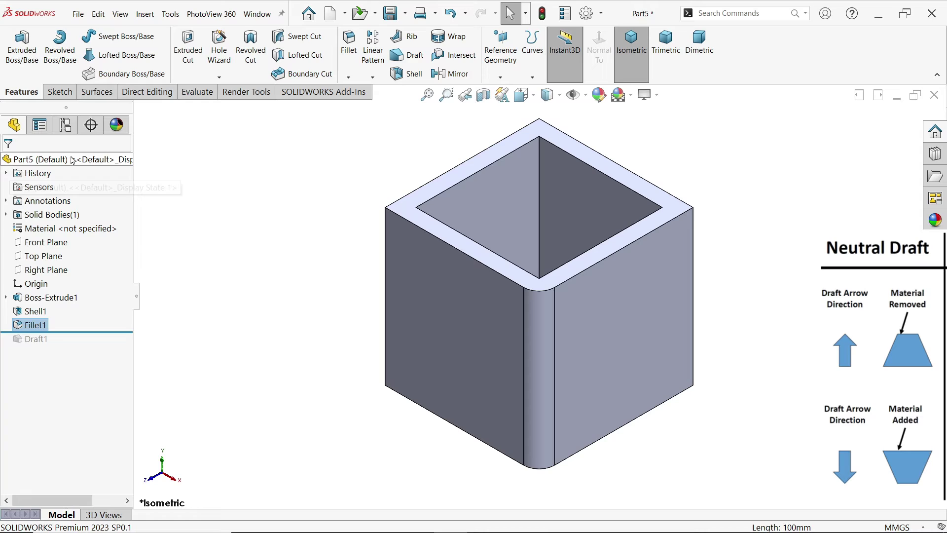
pyautogui.click(413, 55)
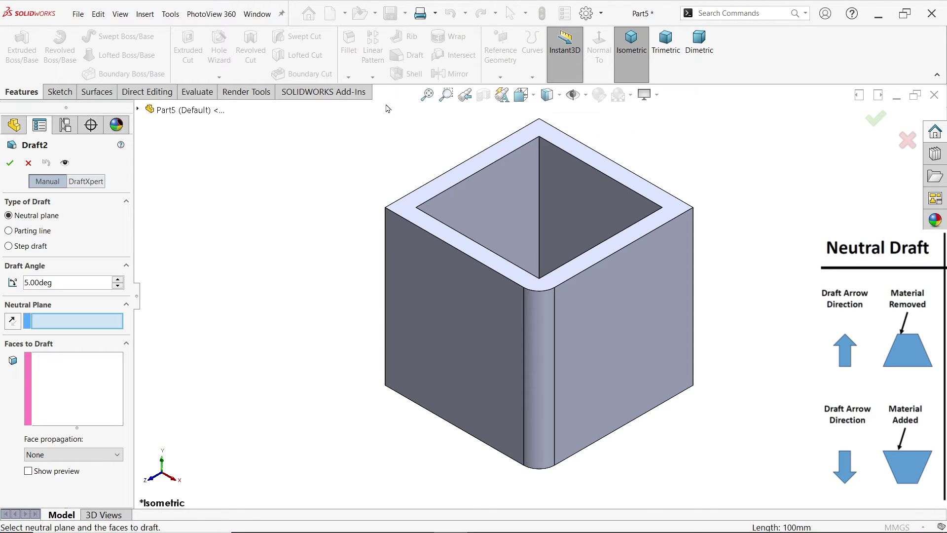
# Use the top face as neutral plane and draft the left face with Along Tangent propagation.
pyautogui.click(407, 210)
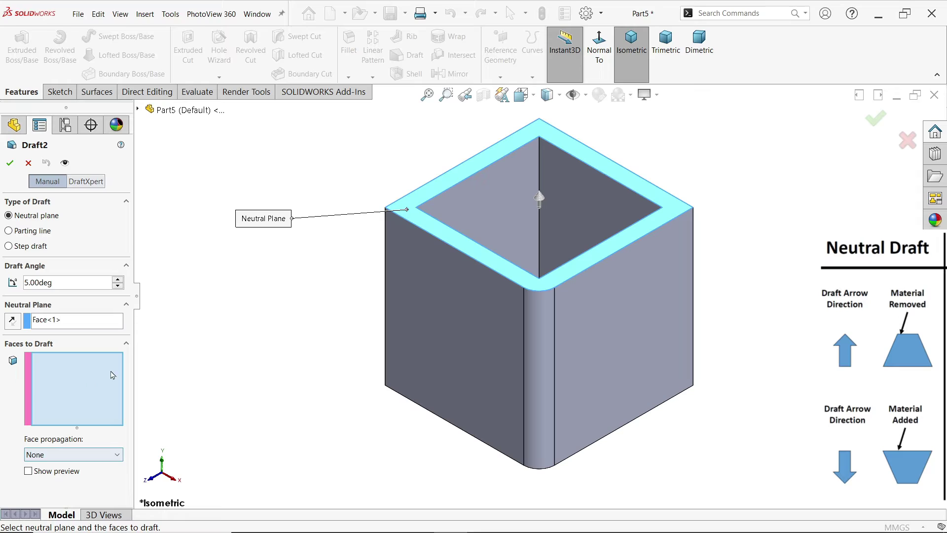
pyautogui.click(445, 326)
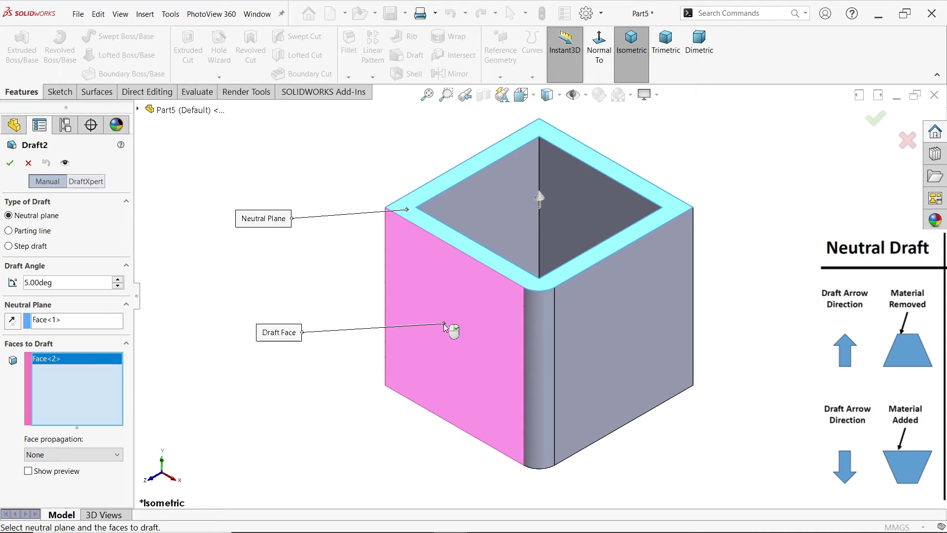
pyautogui.click(42, 459)
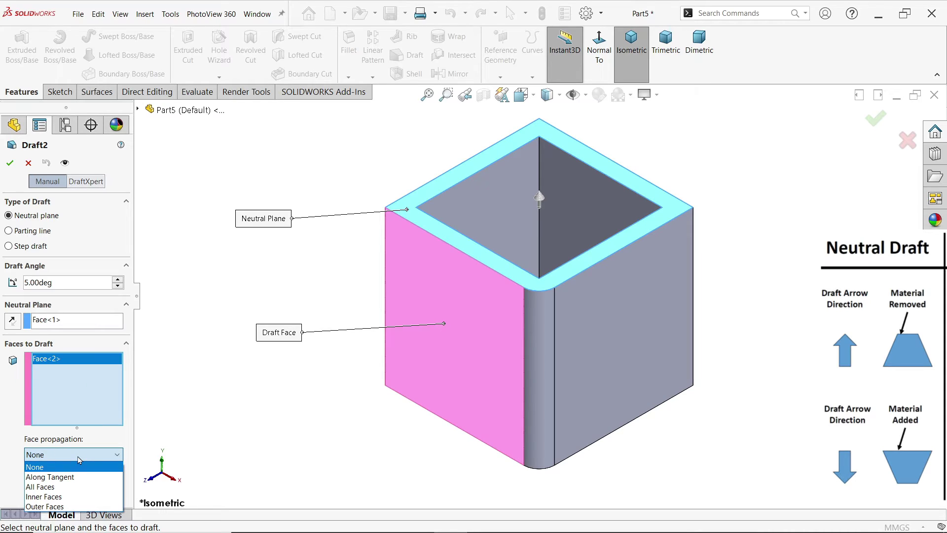
pyautogui.click(61, 478)
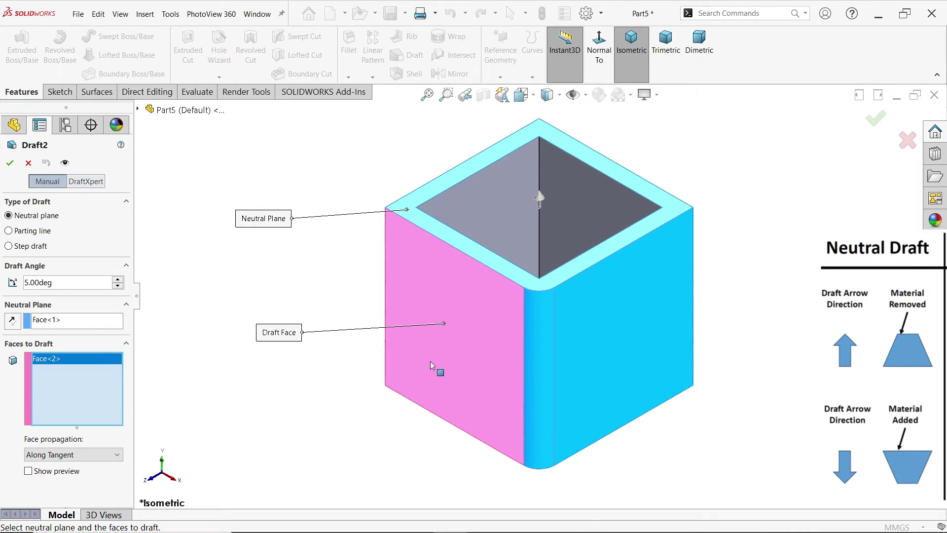
# Turn on the preview and set Draft2's angle to 10.00deg.
pyautogui.click(28, 472)
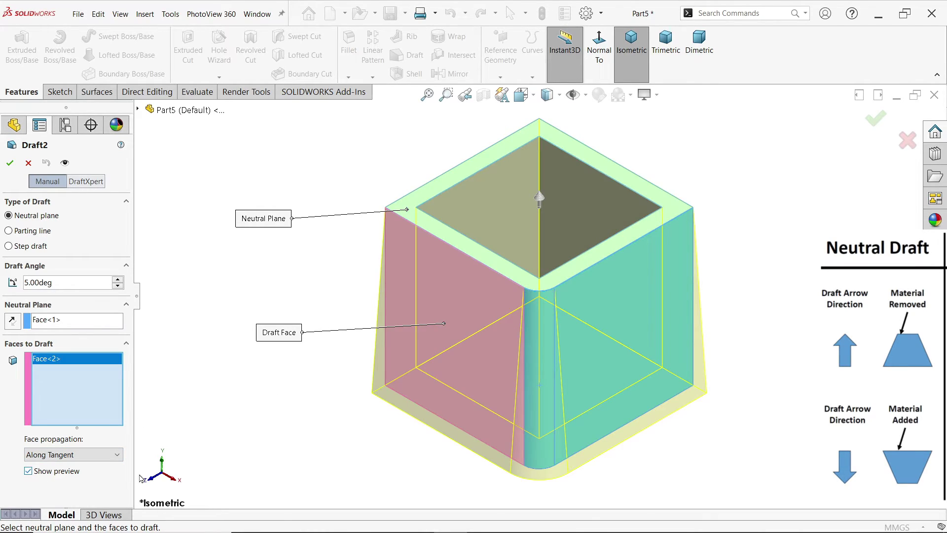
pyautogui.moveTo(60, 285); pyautogui.dragTo(1, 279)
pyautogui.write('10')
pyautogui.press('Return')
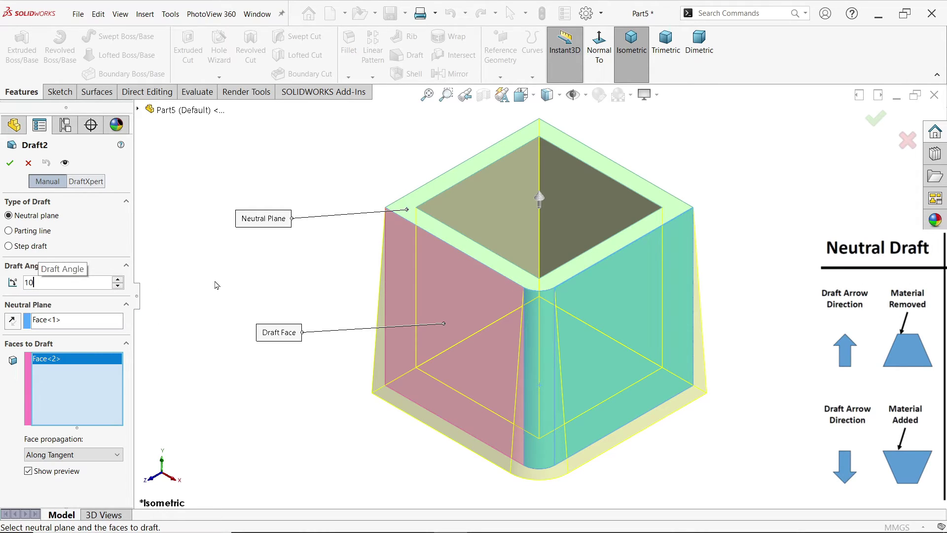
pyautogui.moveTo(786, 391); pyautogui.dragTo(793, 381, button='middle')
# Check the drafted wall and corner from the Top view, then return to Isometric.
pyautogui.click(547, 94)
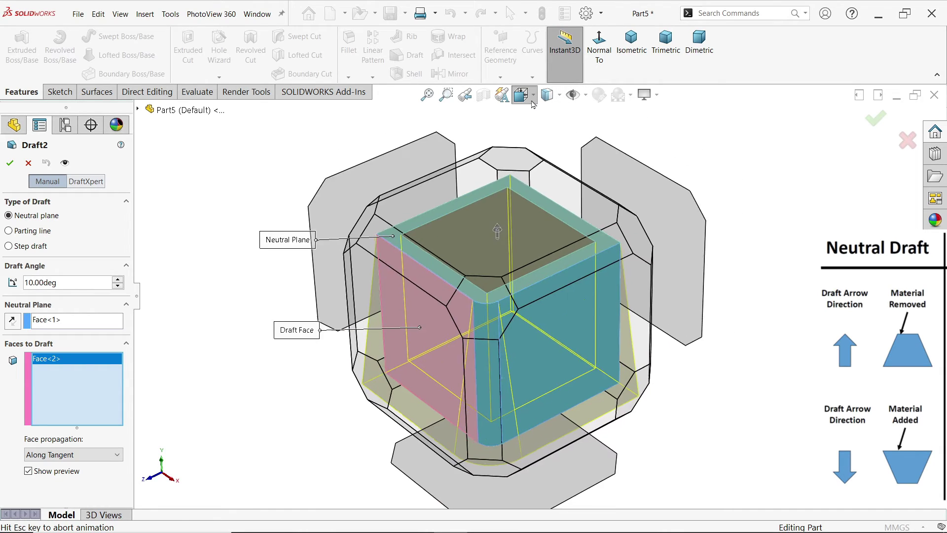
pyautogui.click(399, 274)
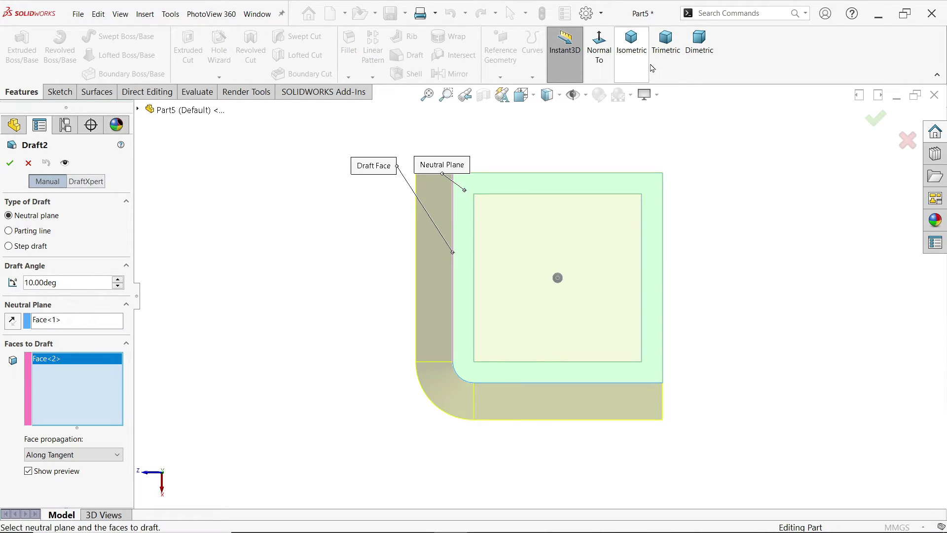
pyautogui.click(631, 47)
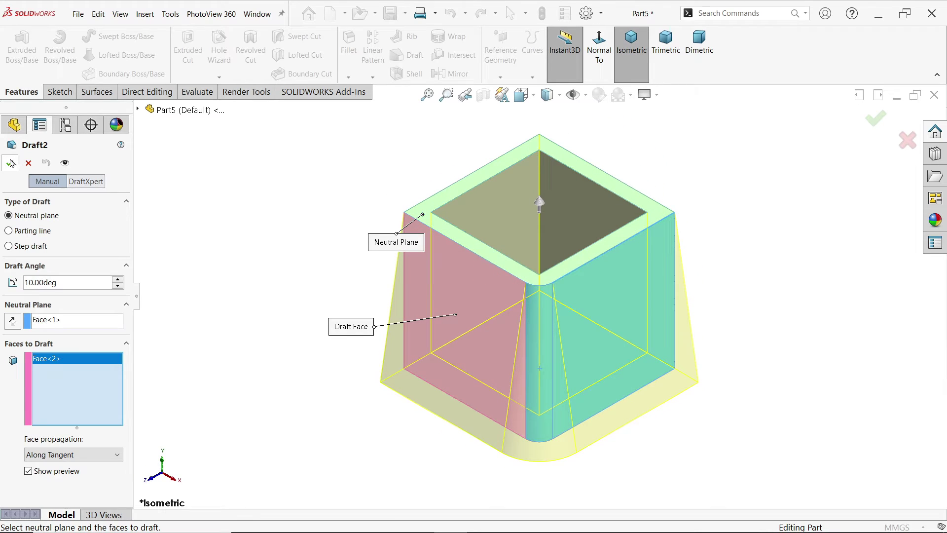
# Apply the 10° tangent-propagated Draft2, then select the front face of Part1's 150×100×100 block.
pyautogui.click(10, 164)
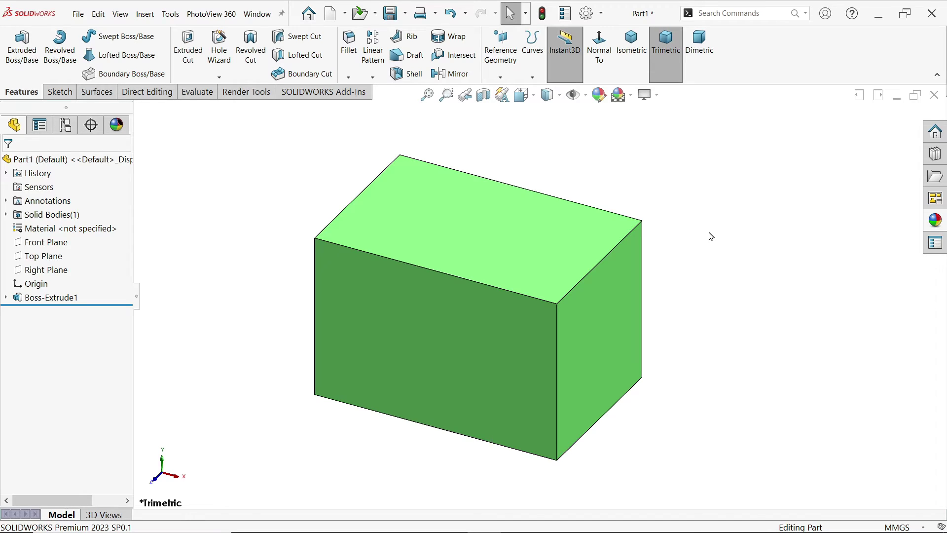
pyautogui.click(409, 60)
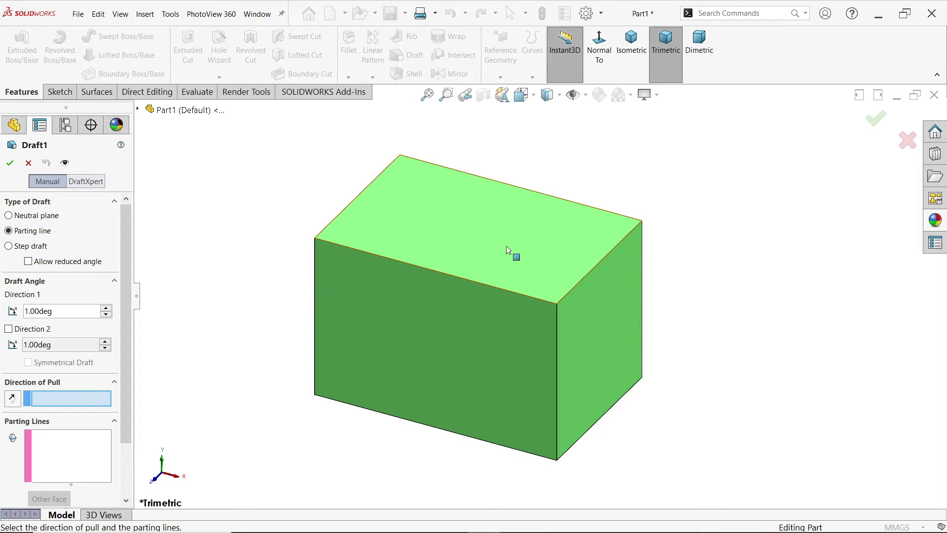
pyautogui.click(28, 164)
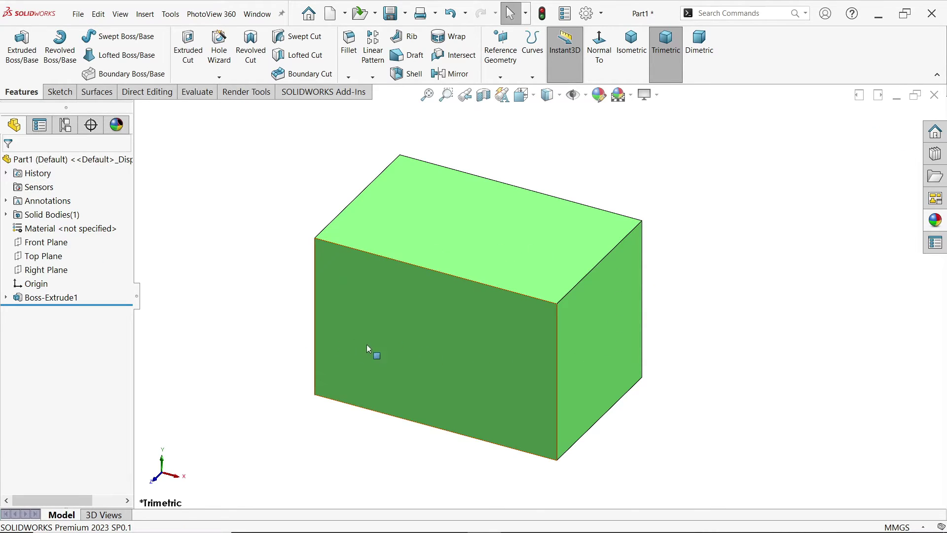
pyautogui.click(441, 330)
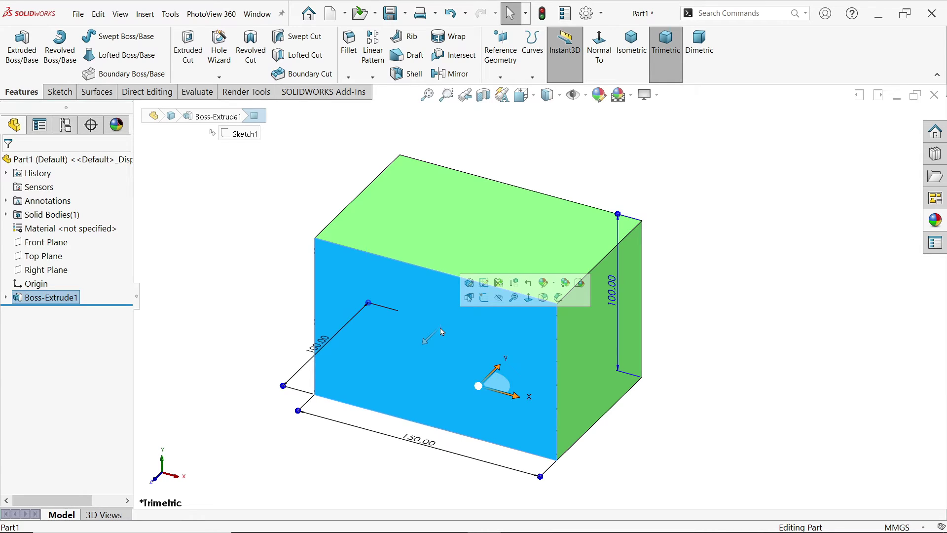
# Sketch a horizontal line across the block's front face from its left edge to its right edge.
pyautogui.click(485, 297)
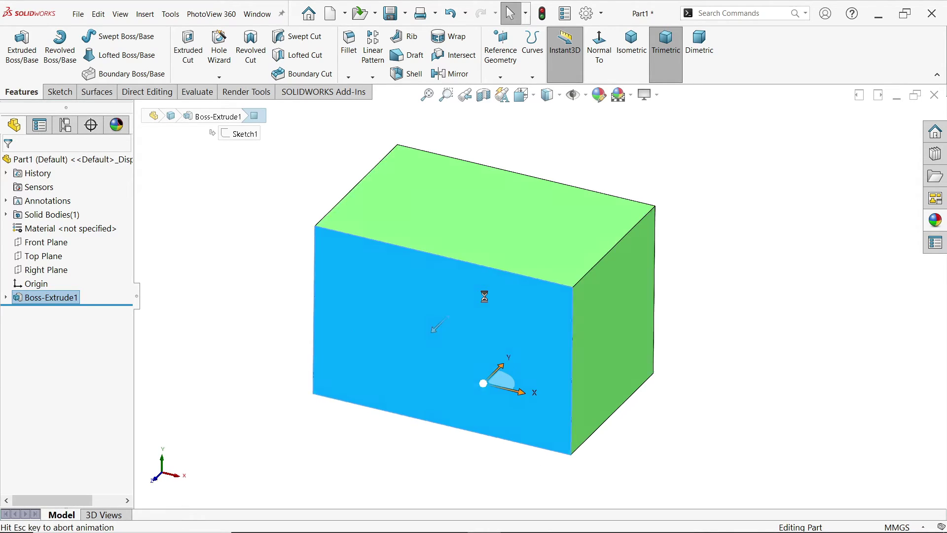
pyautogui.click(80, 36)
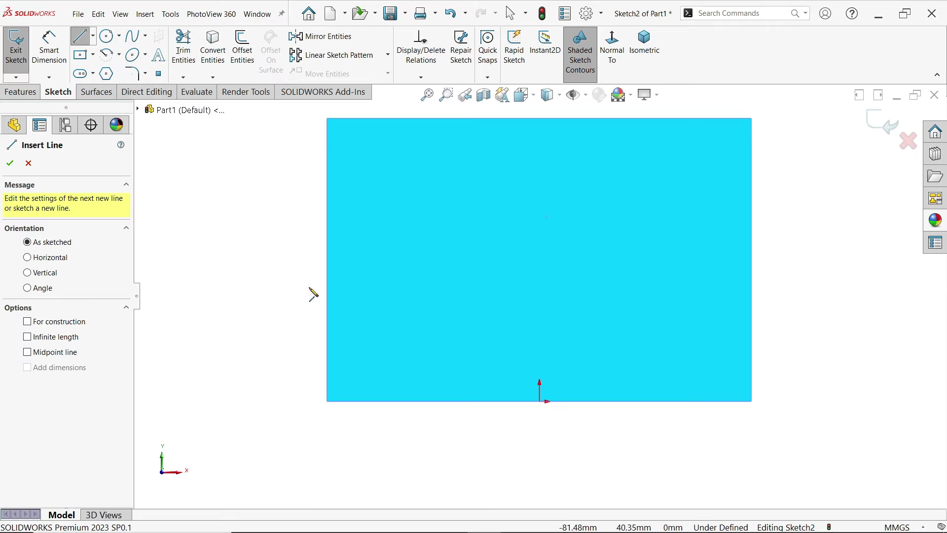
pyautogui.click(328, 260)
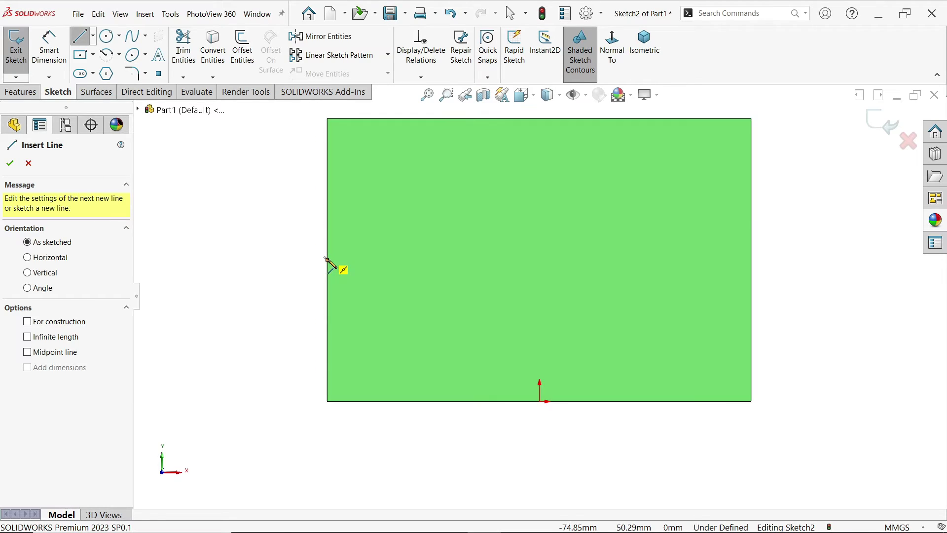
pyautogui.click(751, 260)
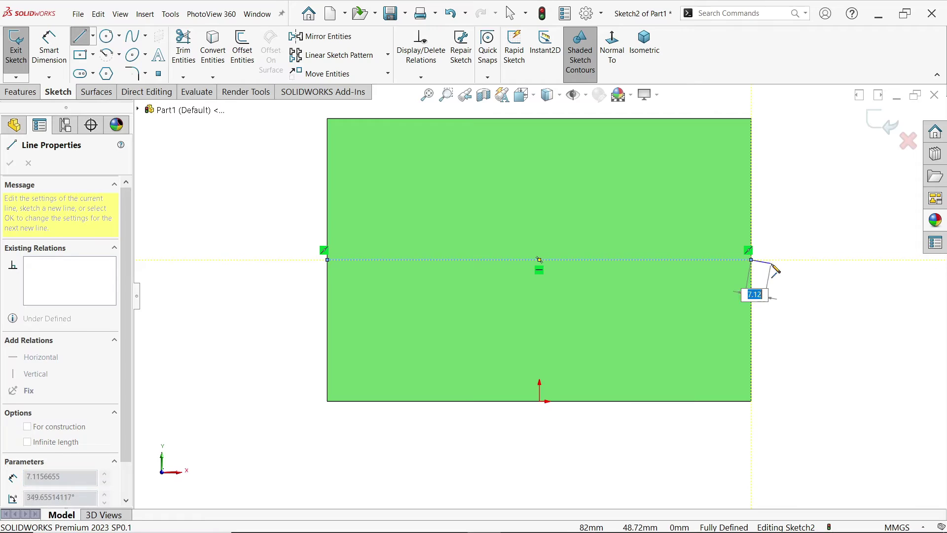
pyautogui.press('Escape')
# Project the sketch as a Split Line onto the block's four side faces.
pyautogui.click(22, 92)
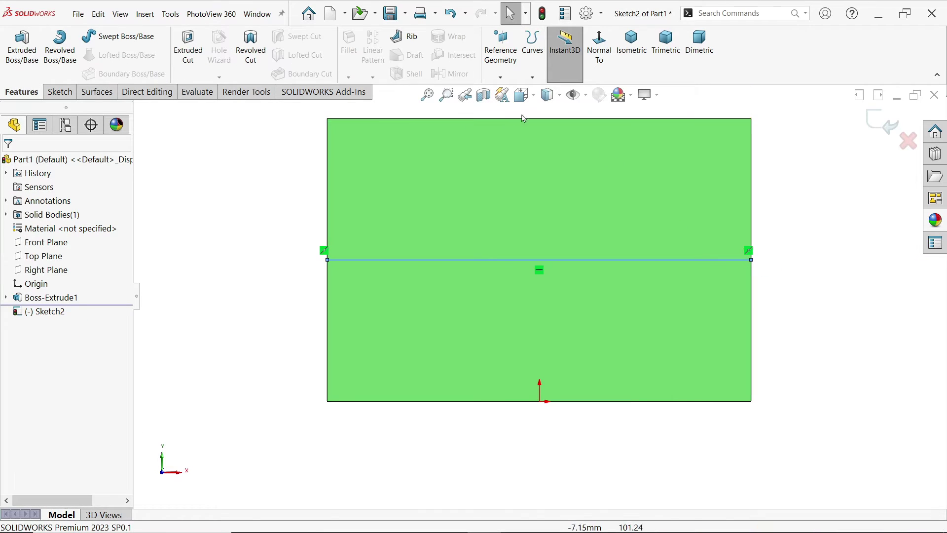
pyautogui.click(533, 78)
pyautogui.click(554, 89)
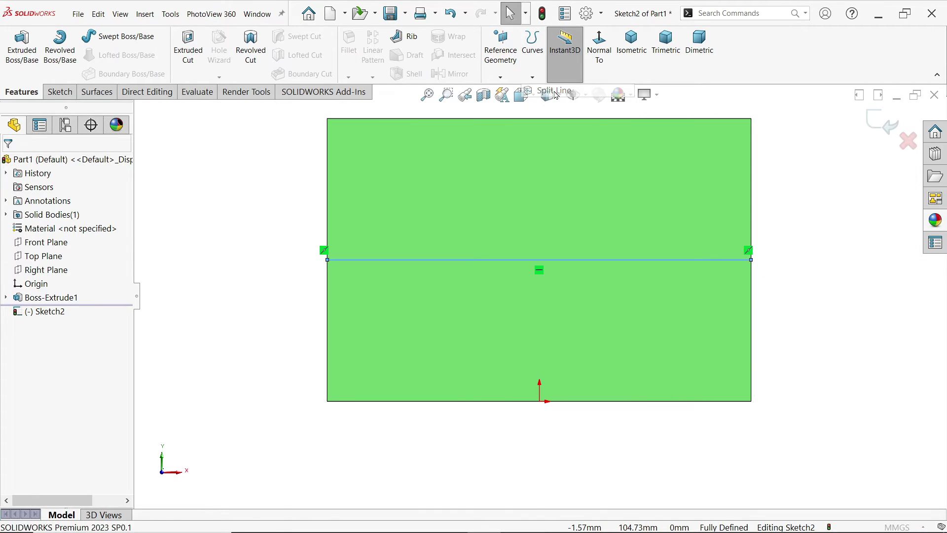
pyautogui.click(638, 74)
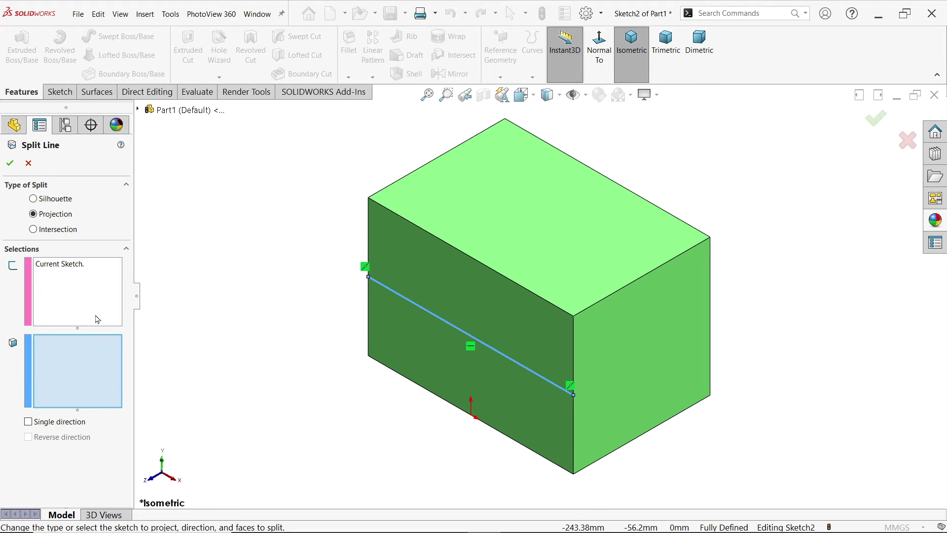
pyautogui.click(71, 266)
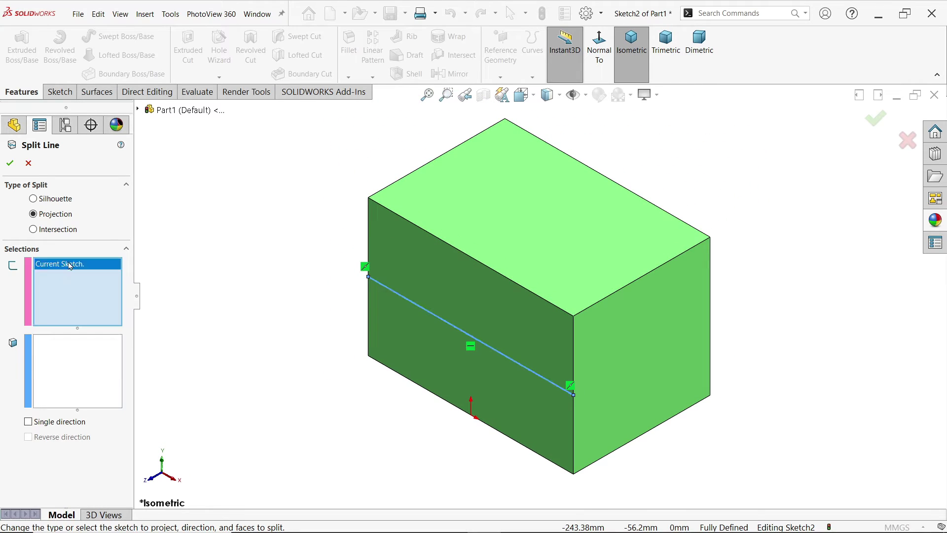
pyautogui.click(76, 373)
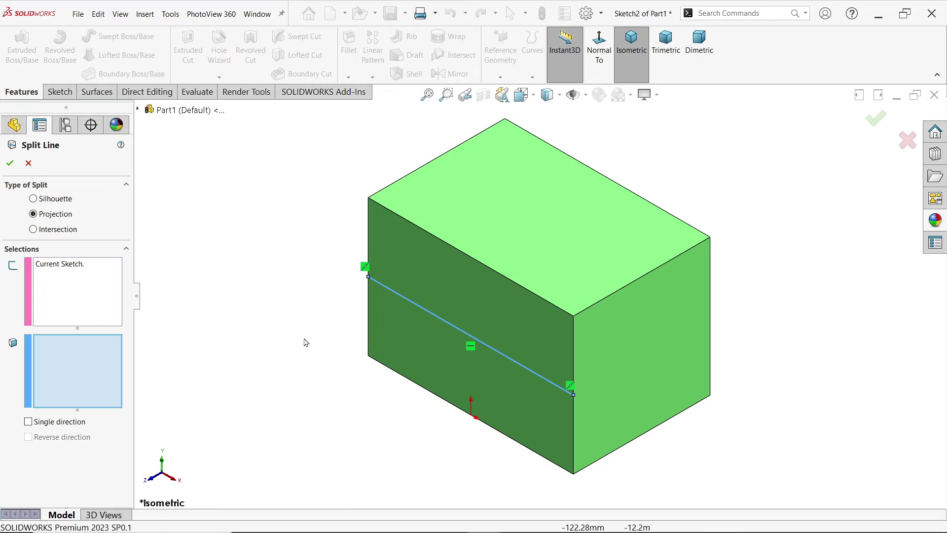
pyautogui.click(496, 312)
pyautogui.click(652, 344)
pyautogui.moveTo(716, 322); pyautogui.dragTo(627, 258, button='middle')
pyautogui.click(645, 308)
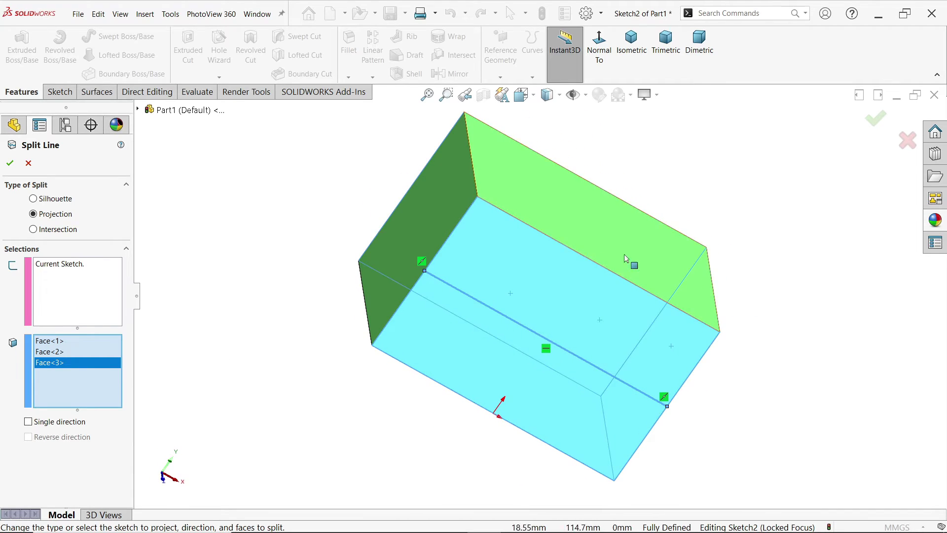
pyautogui.click(429, 227)
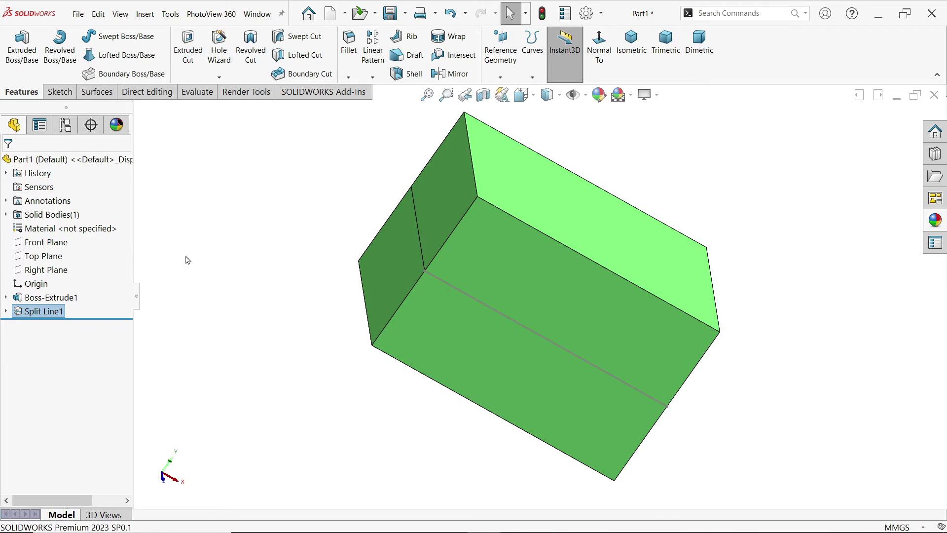
# Start a Parting line draft with a 10° Direction 1 angle.
pyautogui.click(629, 63)
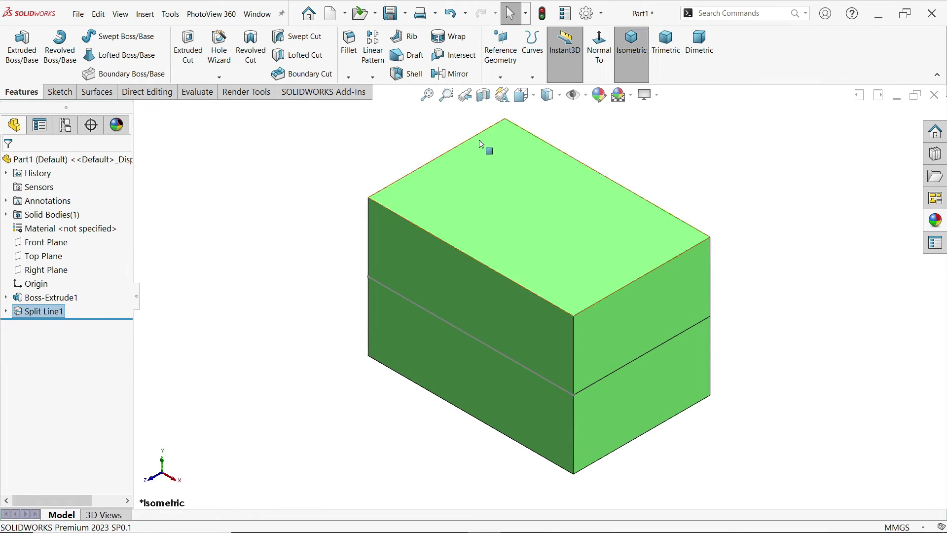
pyautogui.click(421, 60)
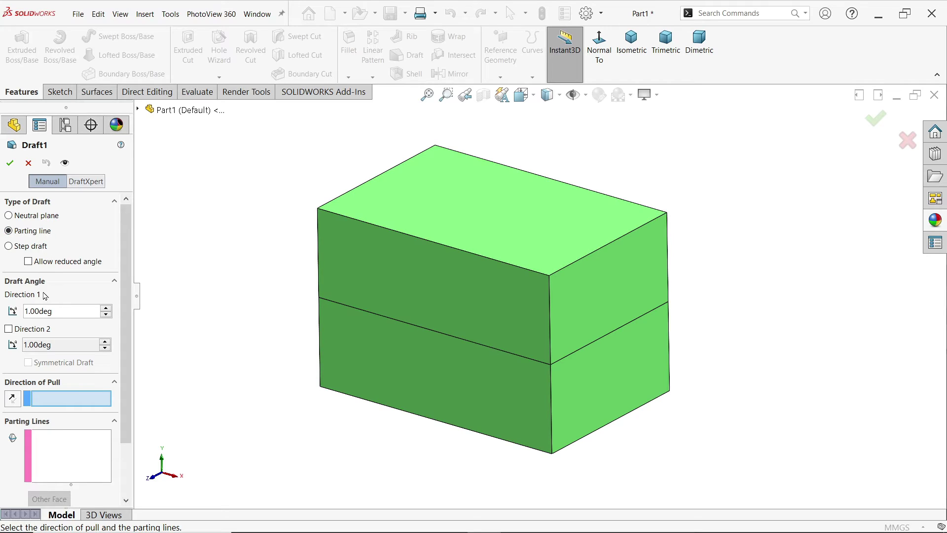
pyautogui.click(56, 316)
pyautogui.doubleClick(44, 313)
pyautogui.write('10')
pyautogui.press('Return')
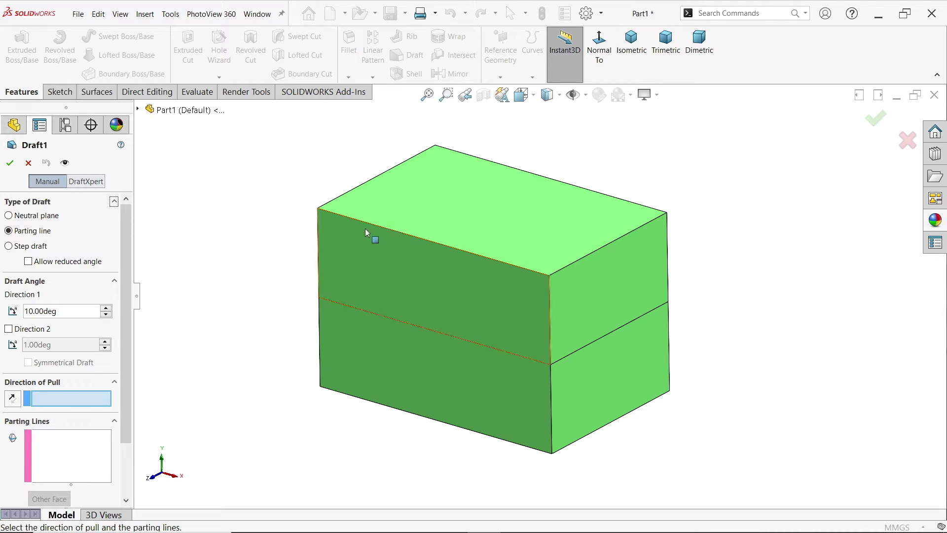
# Set the top face as pull direction and the four split edges as parting lines.
pyautogui.click(465, 200)
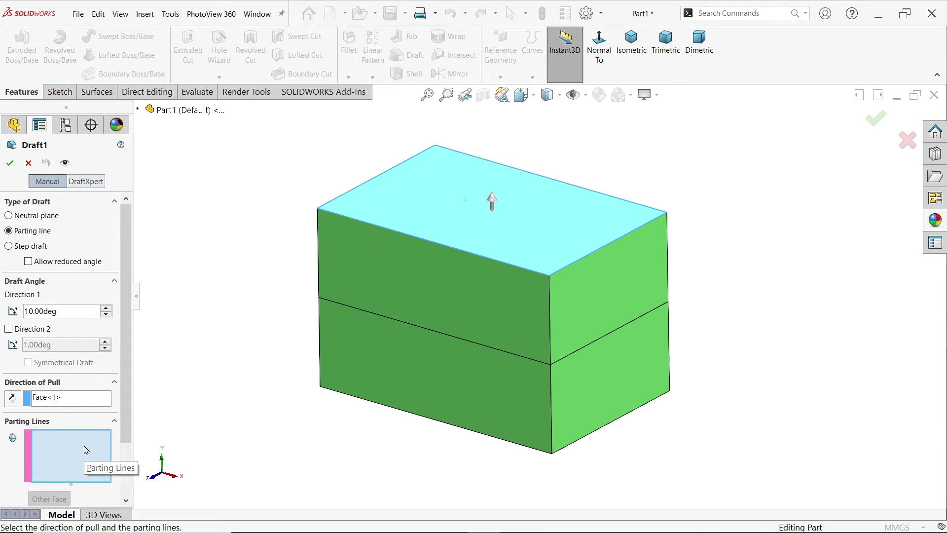
pyautogui.click(452, 340)
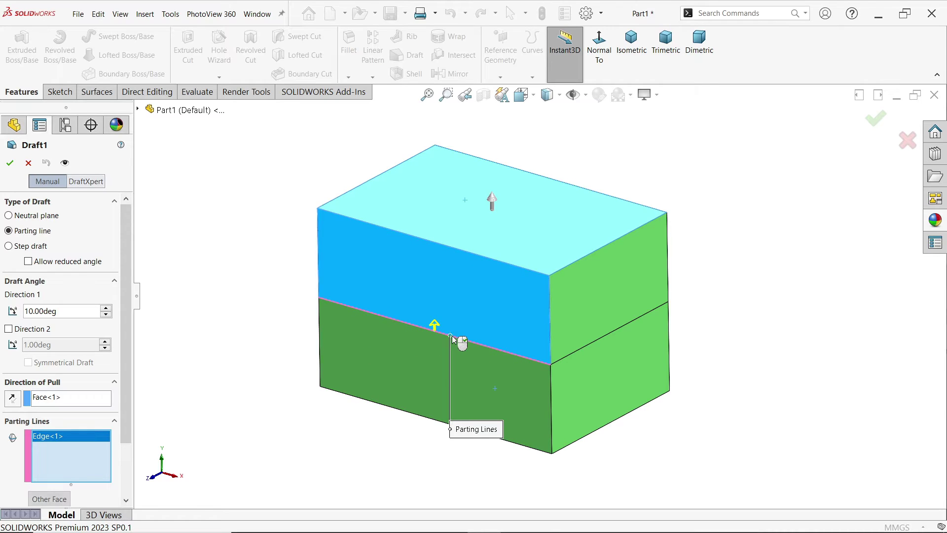
pyautogui.click(600, 342)
pyautogui.moveTo(710, 262); pyautogui.dragTo(509, 375, button='middle')
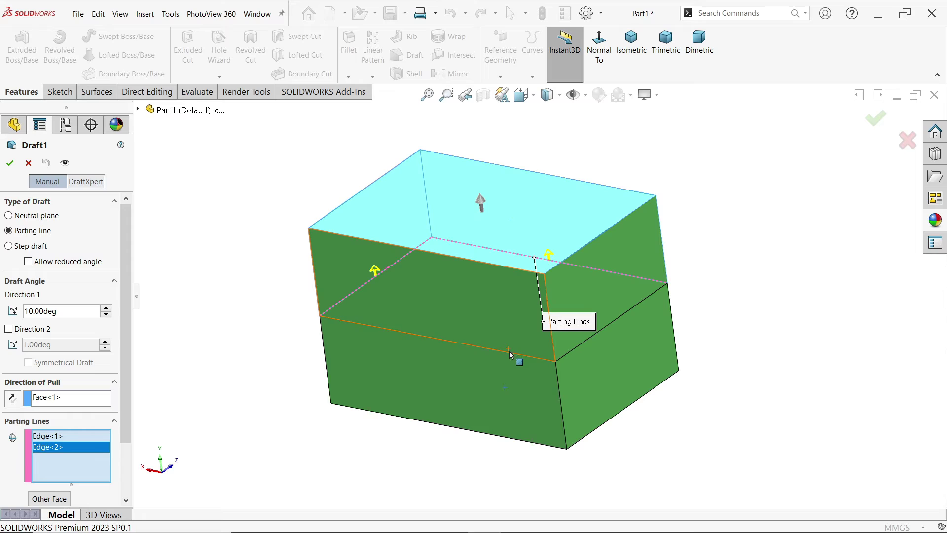
pyautogui.click(513, 356)
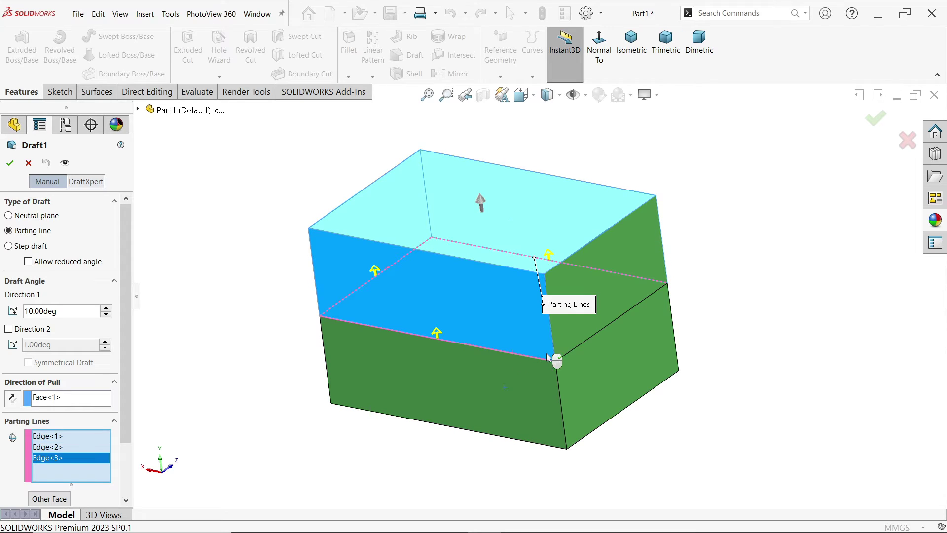
pyautogui.click(587, 340)
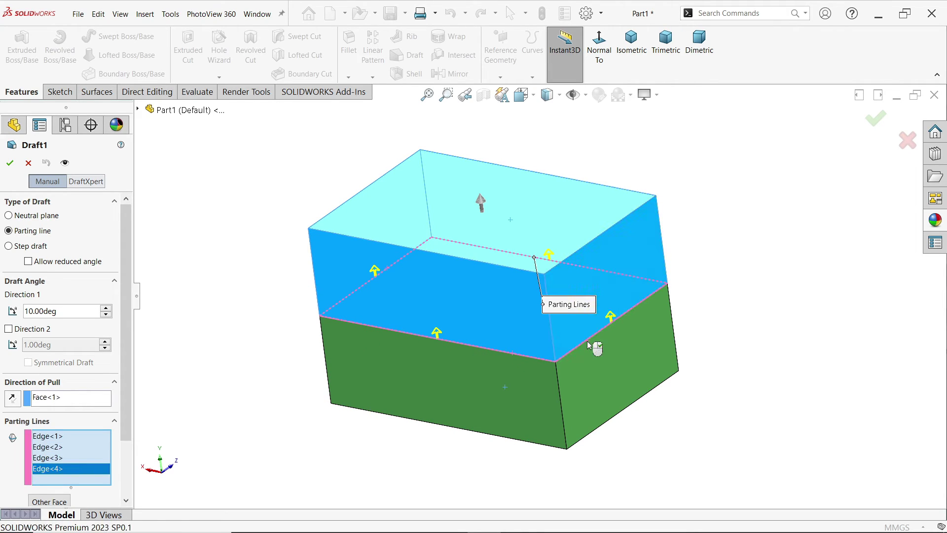
pyautogui.click(632, 43)
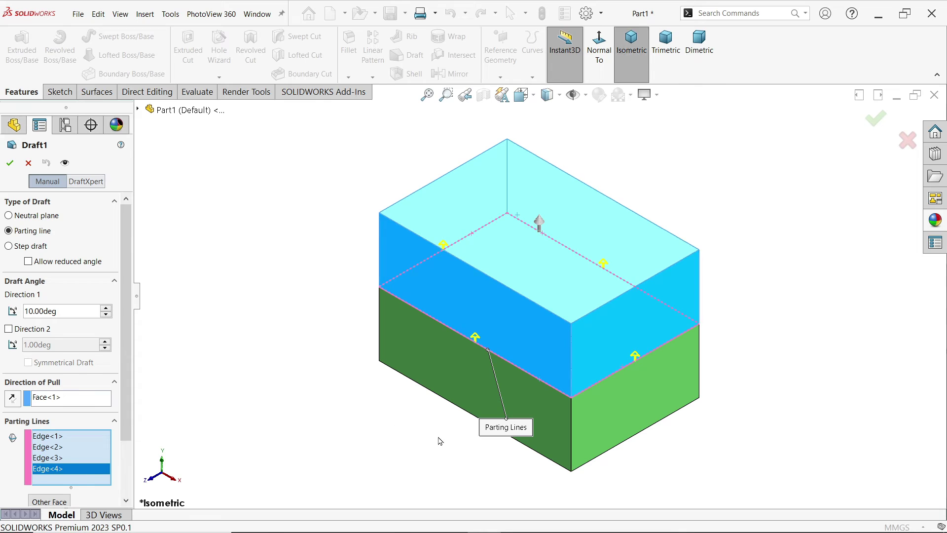
pyautogui.hotkey('alt', 'Tab')
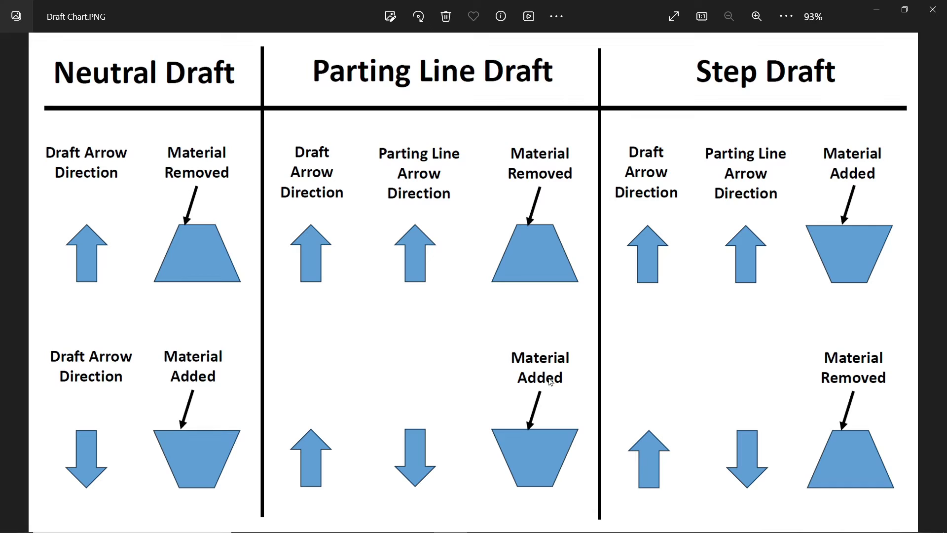
# Review Draft Chart.PNG in Photos, then minimize it to return to SOLIDWORKS.
pyautogui.click(881, 13)
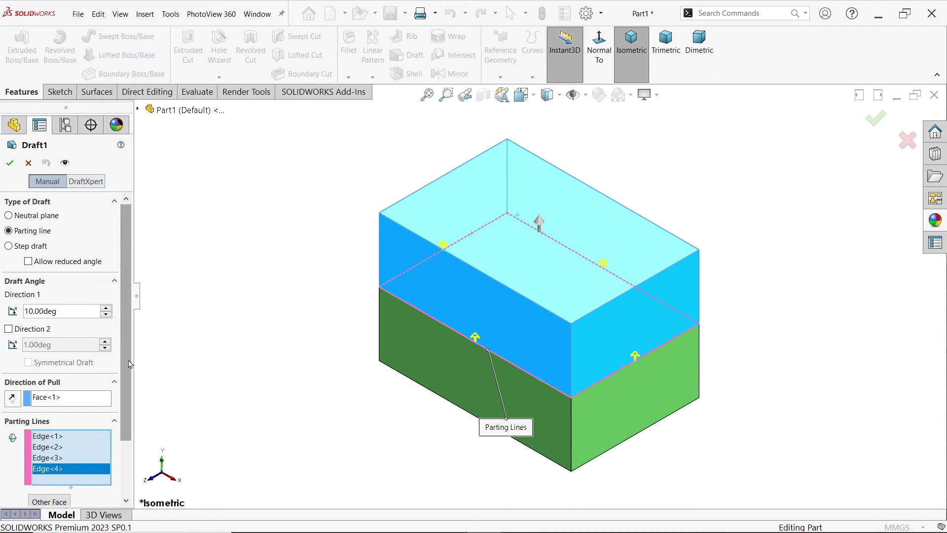
# Create Draft1 at 10° with face propagation None, checking it with Show preview.
pyautogui.scroll(-3, 126, 434)
pyautogui.click(69, 464)
pyautogui.click(55, 473)
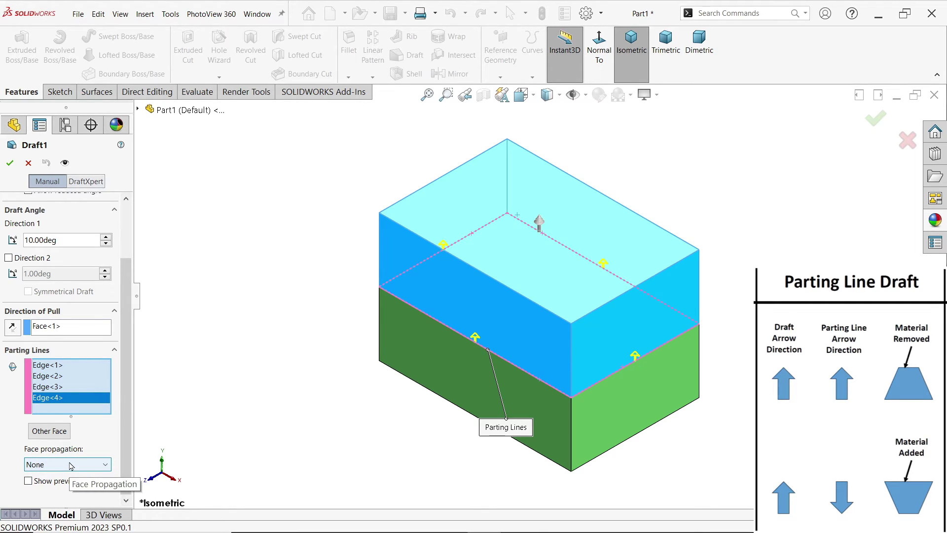
pyautogui.click(68, 484)
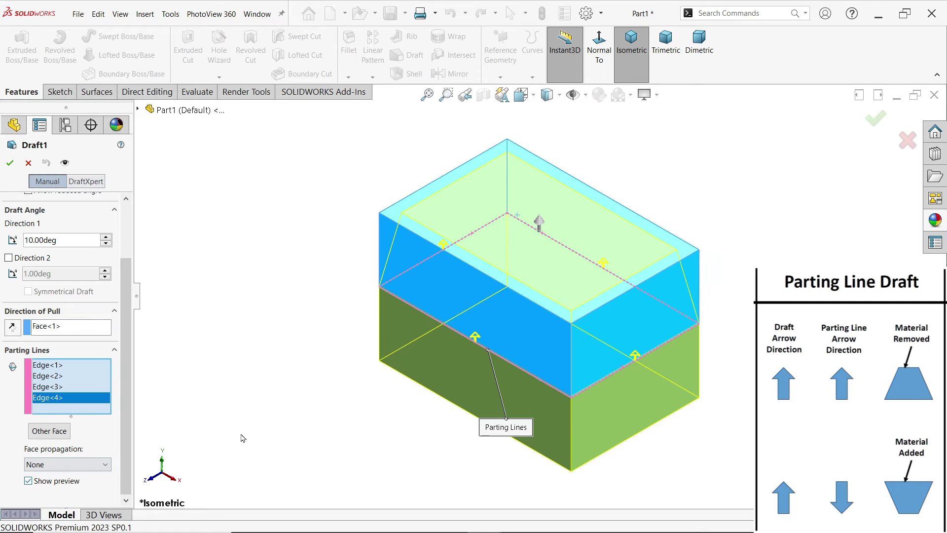
pyautogui.scroll(-2, 753, 289)
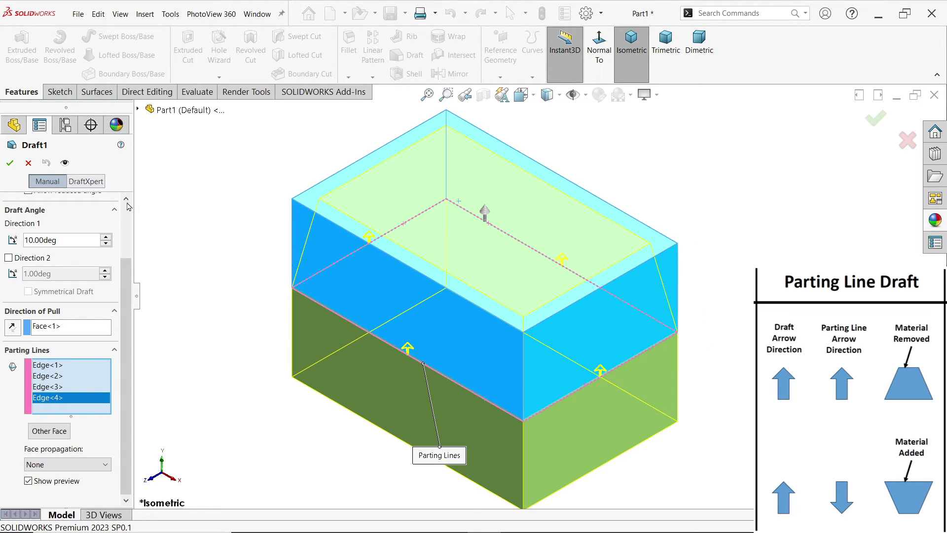
pyautogui.click(10, 163)
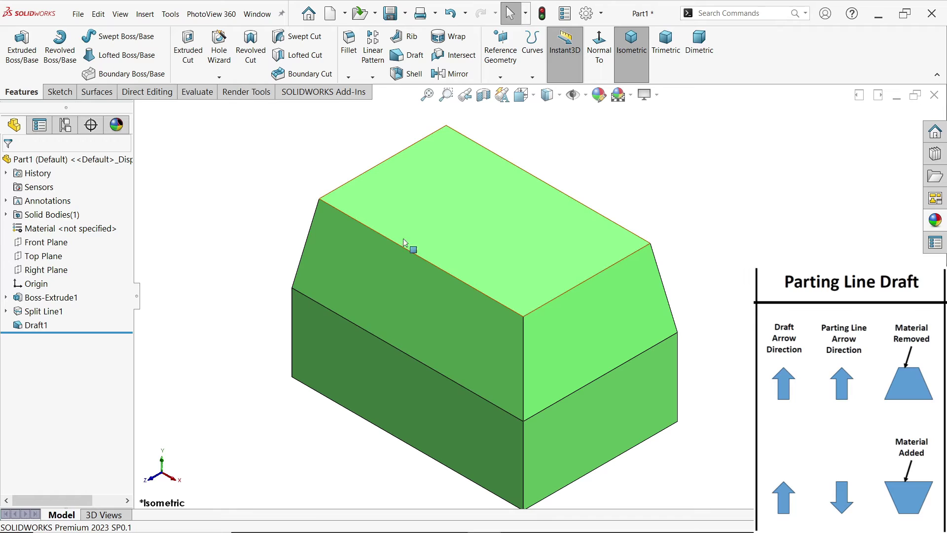
# Inspect the block's lower right face in a normal-to view, then return to isometric.
pyautogui.click(602, 404)
pyautogui.click(675, 385)
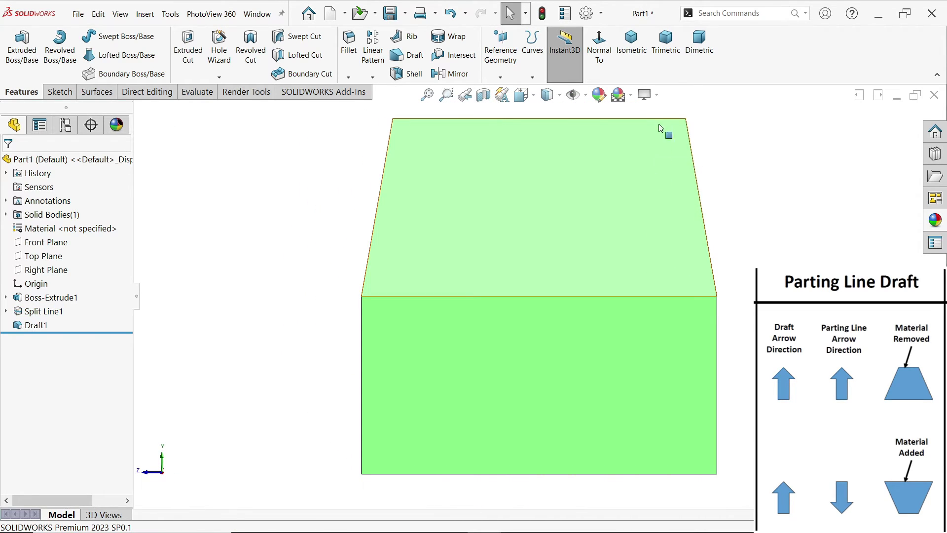
pyautogui.click(632, 44)
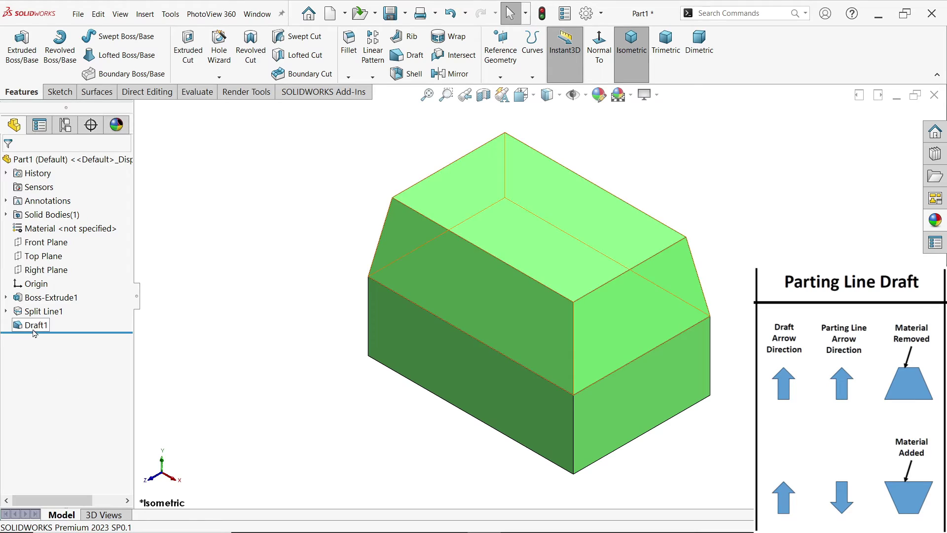
# Edit Draft1 with a reversed pull direction so the upper half flares outward.
pyautogui.click(33, 327)
pyautogui.click(41, 294)
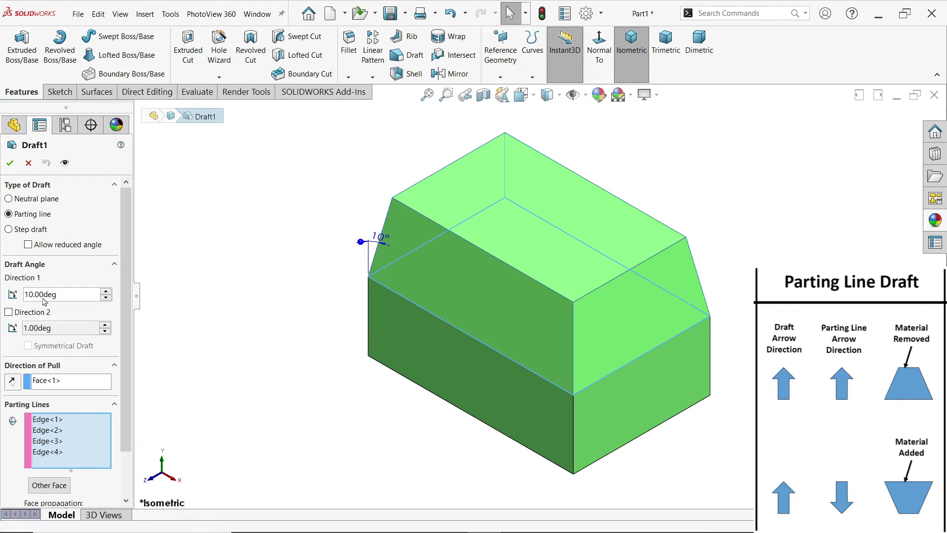
pyautogui.scroll(-2, 106, 352)
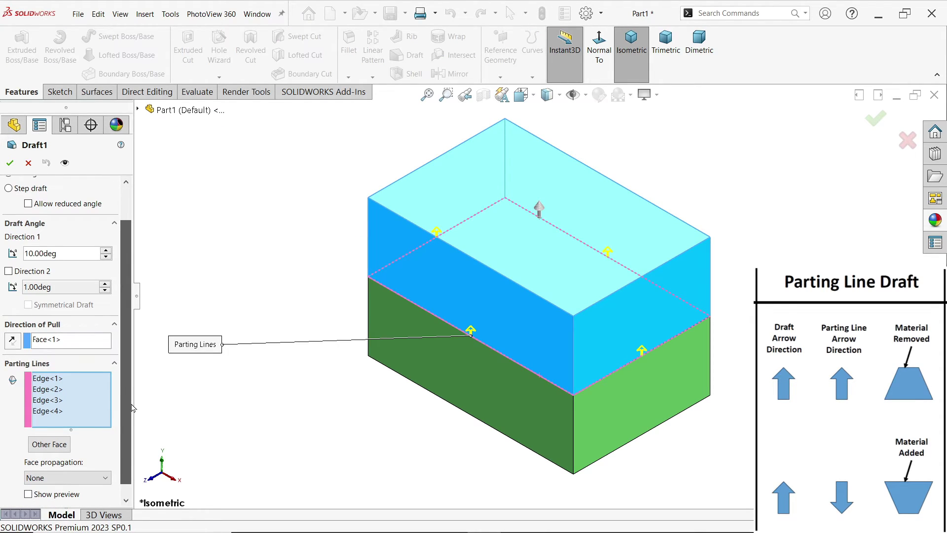
pyautogui.click(8, 344)
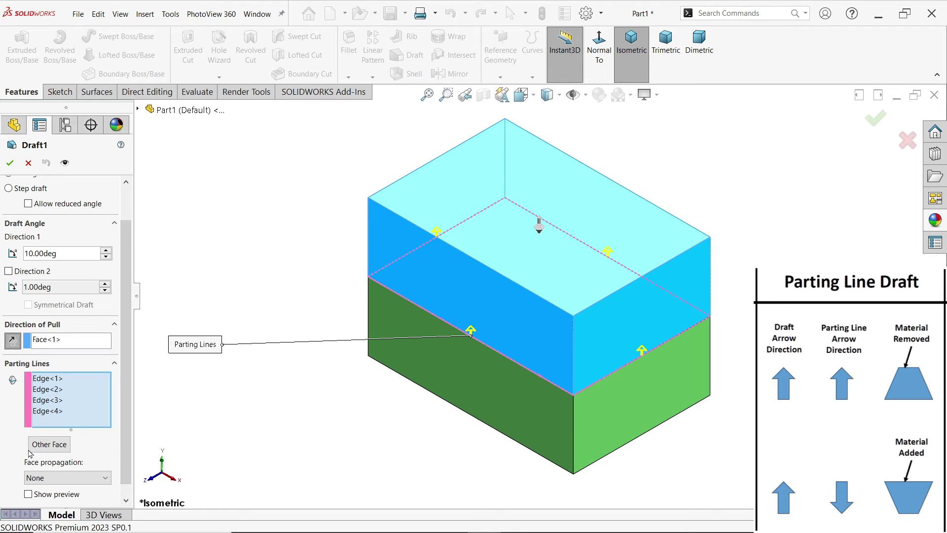
pyautogui.click(28, 494)
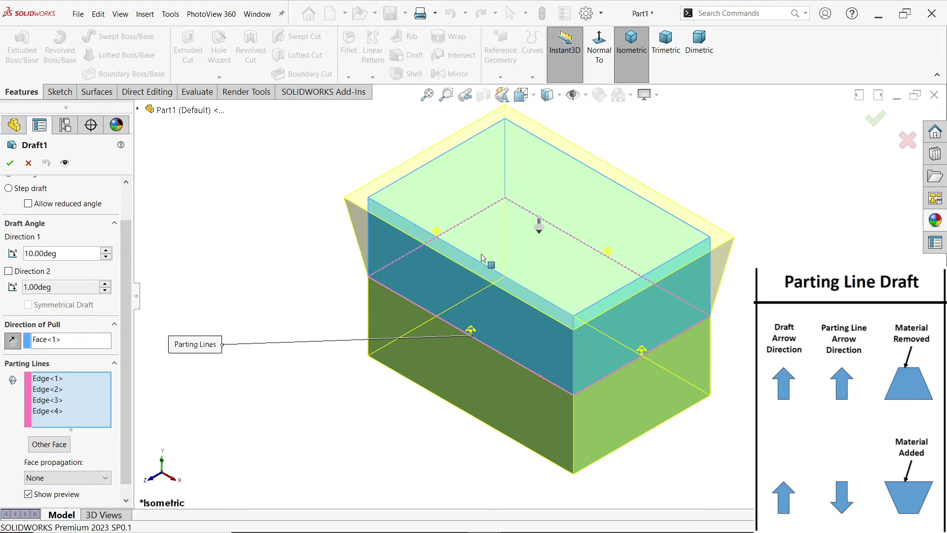
pyautogui.click(10, 163)
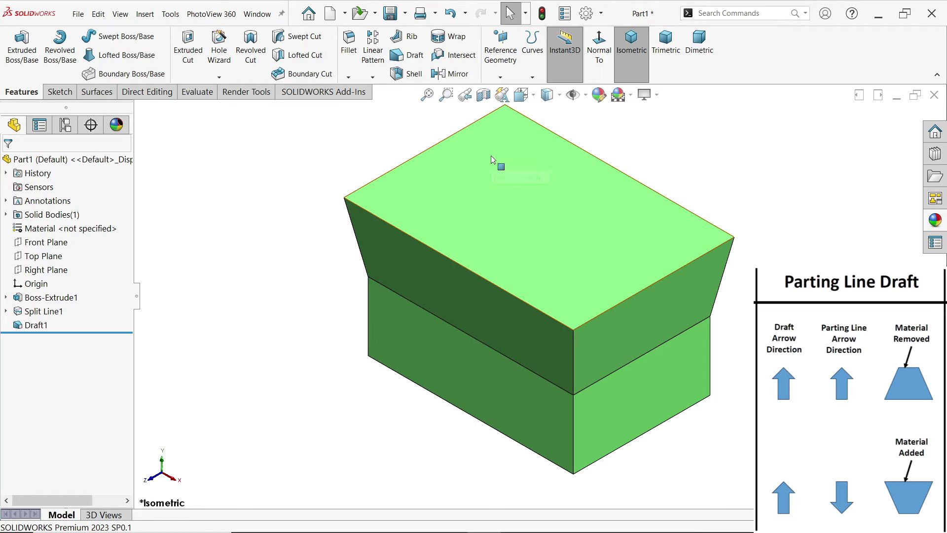
pyautogui.click(33, 329)
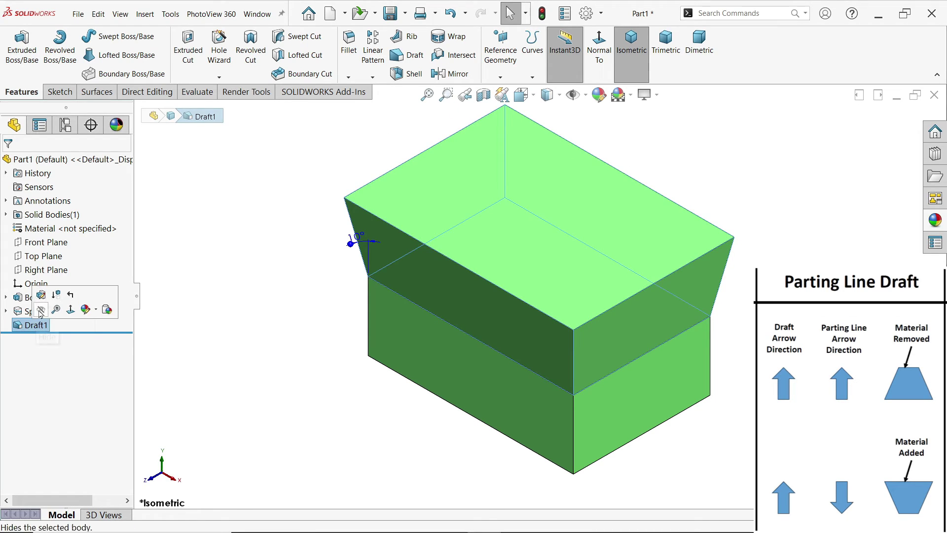
# Edit Draft1: reverse the pull, reselect Edge<1>–Edge<4>, and draft the Other Face below the split.
pyautogui.click(42, 302)
pyautogui.click(14, 387)
pyautogui.click(15, 380)
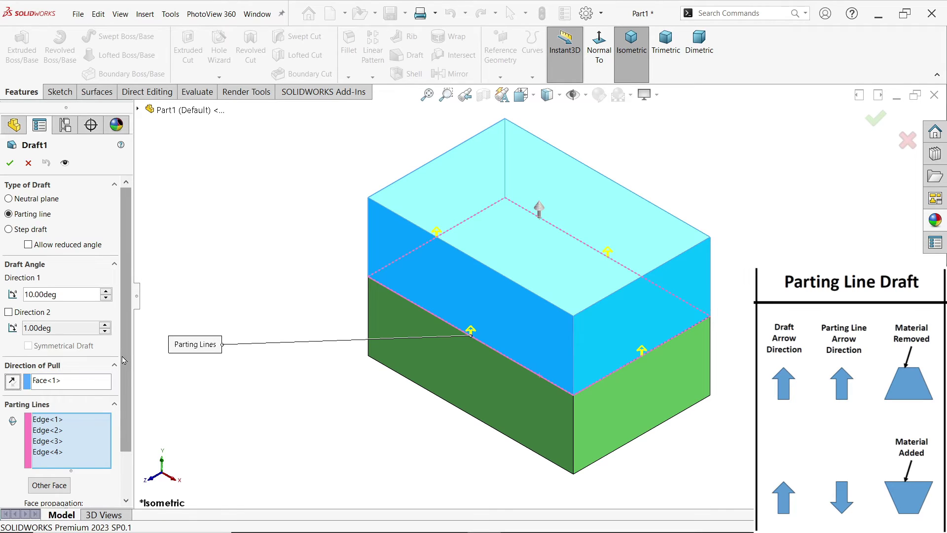
pyautogui.scroll(-3, 104, 410)
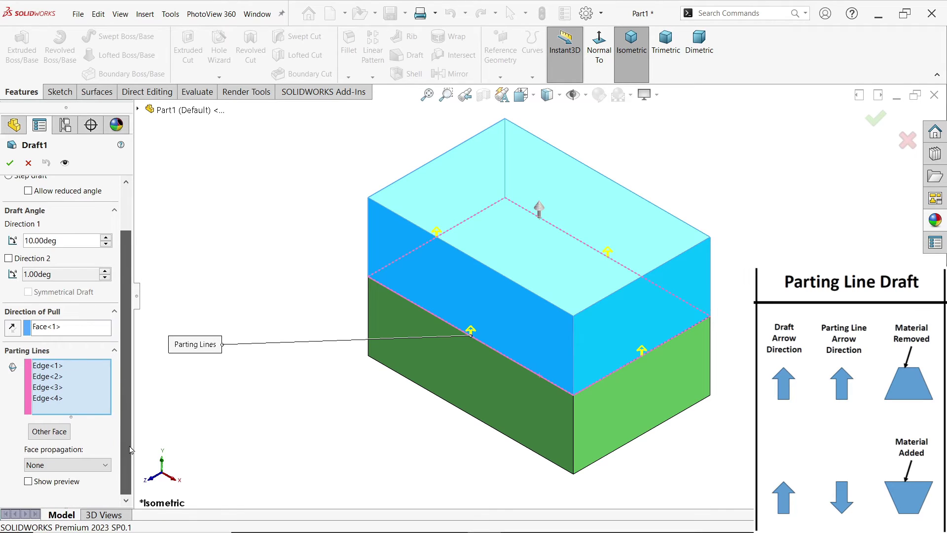
pyautogui.click(54, 370)
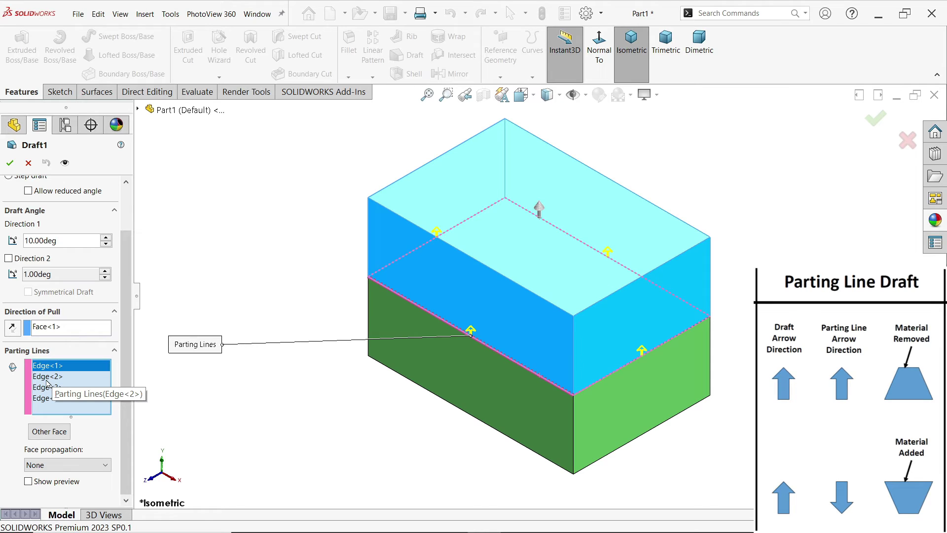
pyautogui.keyDown('ctrl'); pyautogui.click(47, 380); pyautogui.keyUp('ctrl')
pyautogui.keyDown('ctrl'); pyautogui.click(44, 388); pyautogui.keyUp('ctrl')
pyautogui.keyDown('ctrl'); pyautogui.click(42, 398); pyautogui.keyUp('ctrl')
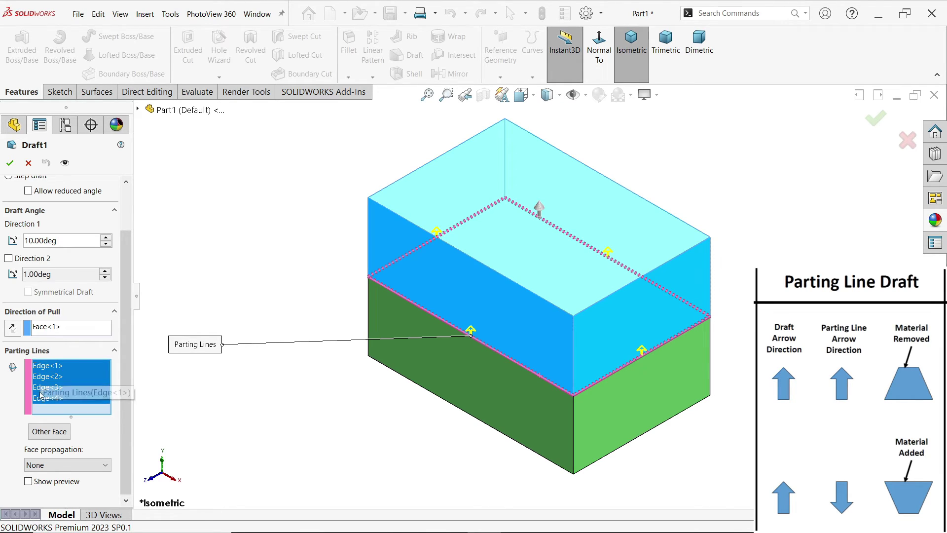
pyautogui.click(49, 432)
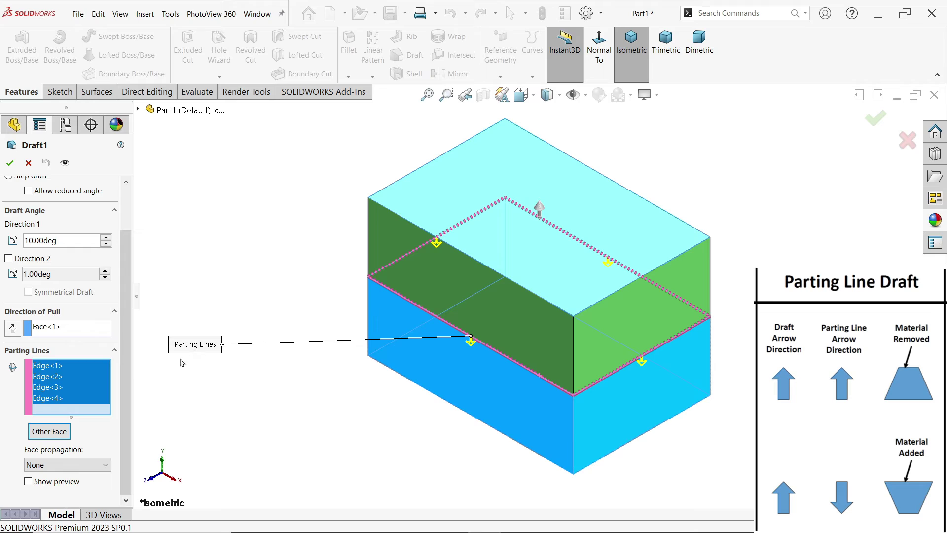
pyautogui.click(29, 482)
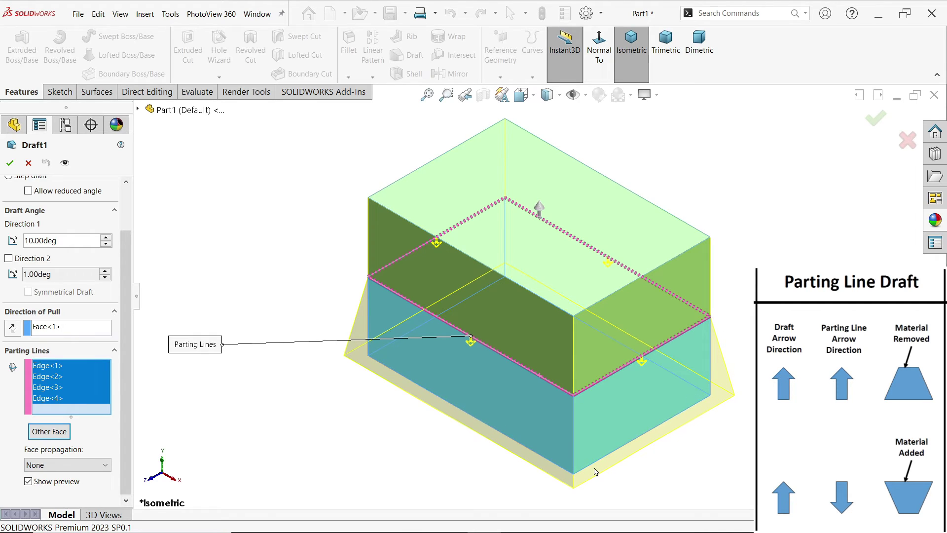
pyautogui.click(10, 163)
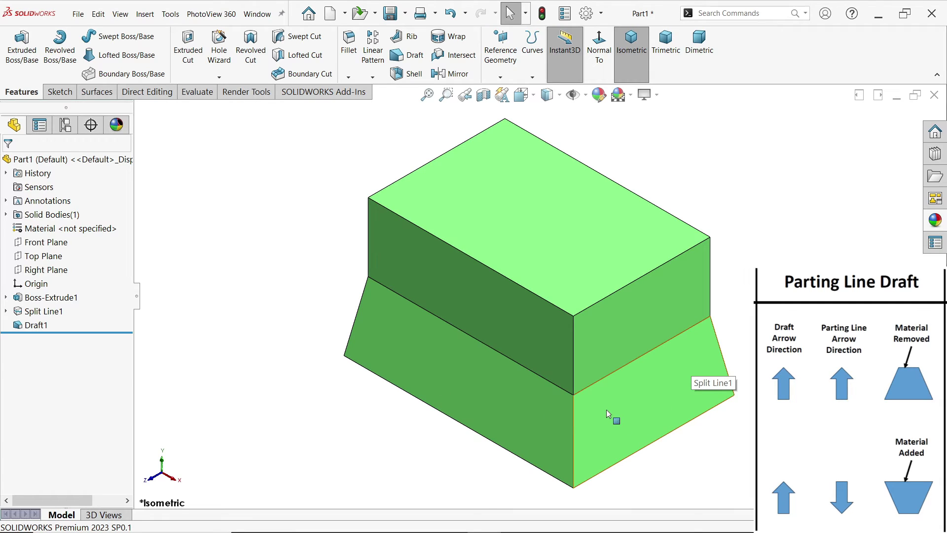
pyautogui.click(29, 326)
# Edit Draft1 again: flip pull direction, reselect all parting edges, switch to Other Face, and apply.
pyautogui.click(24, 293)
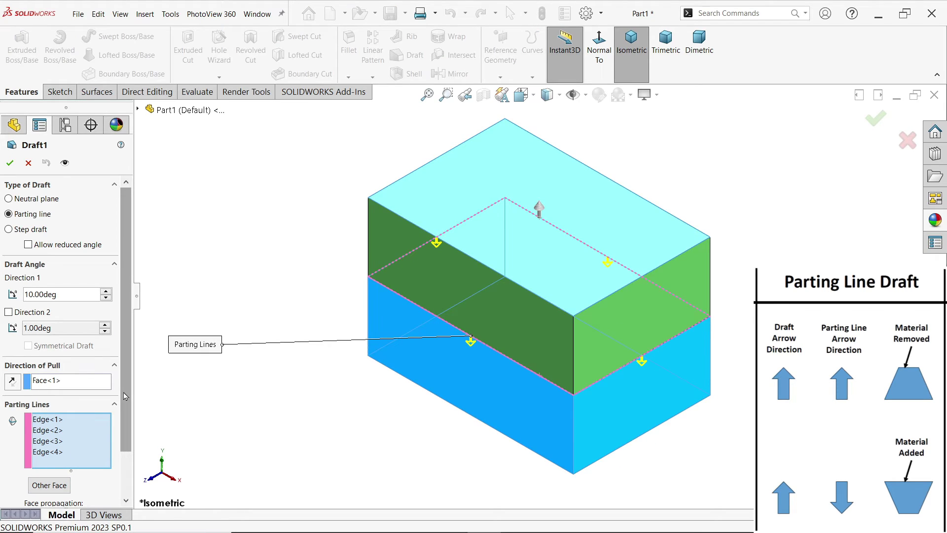
pyautogui.scroll(-1, 119, 430)
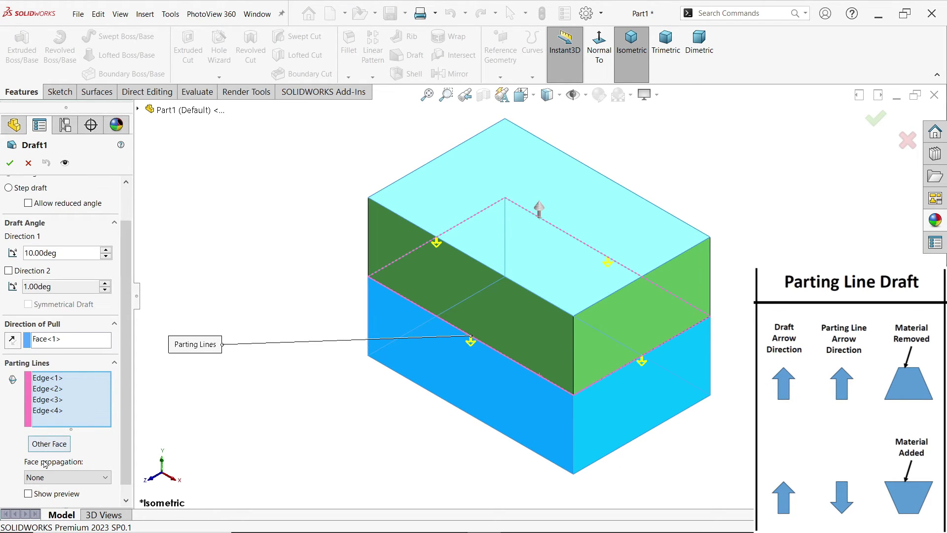
pyautogui.click(13, 340)
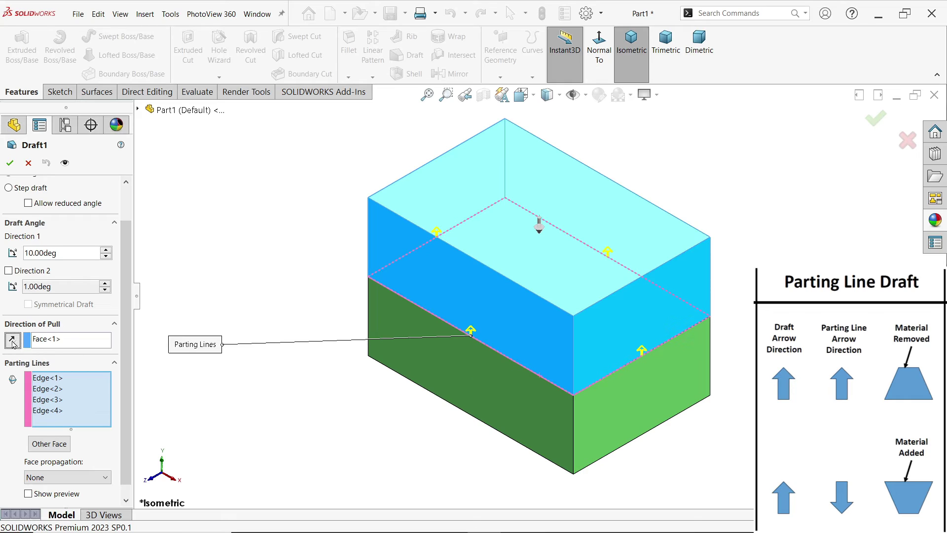
pyautogui.click(55, 382)
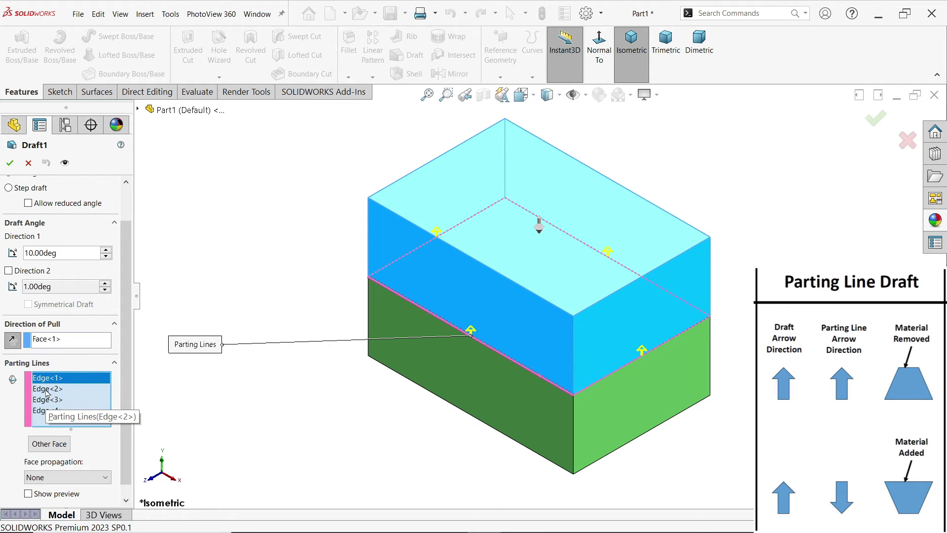
pyautogui.keyDown('ctrl'); pyautogui.click(48, 390); pyautogui.keyUp('ctrl')
pyautogui.keyDown('shift'); pyautogui.click(51, 411); pyautogui.keyUp('shift')
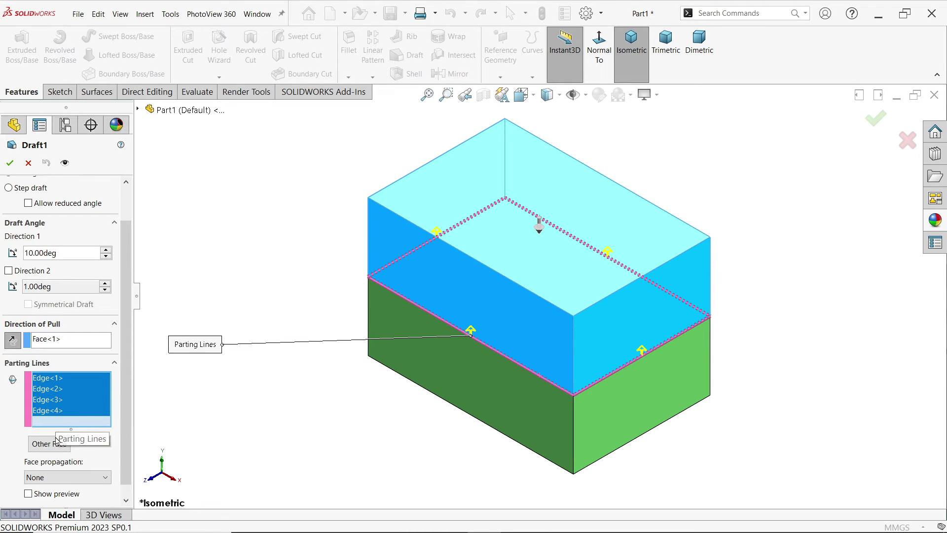
pyautogui.click(44, 450)
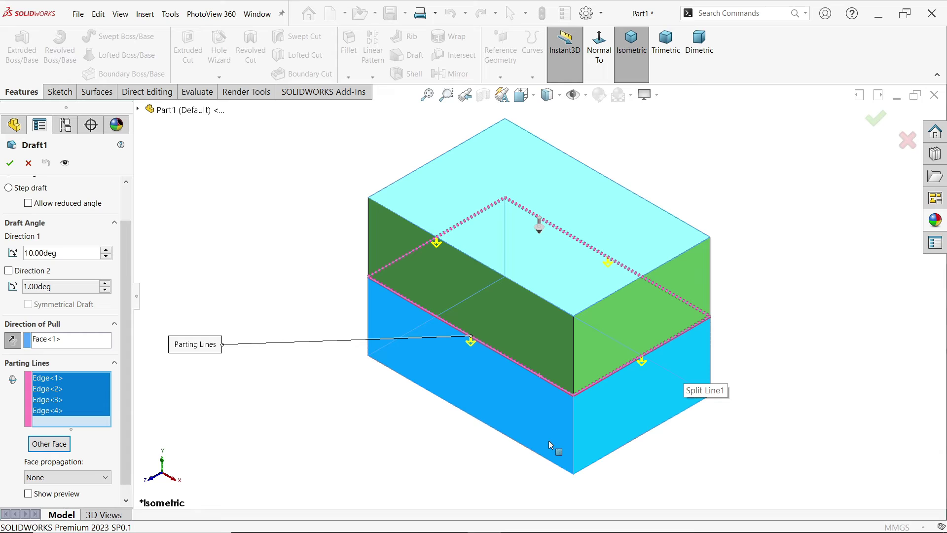
pyautogui.click(29, 494)
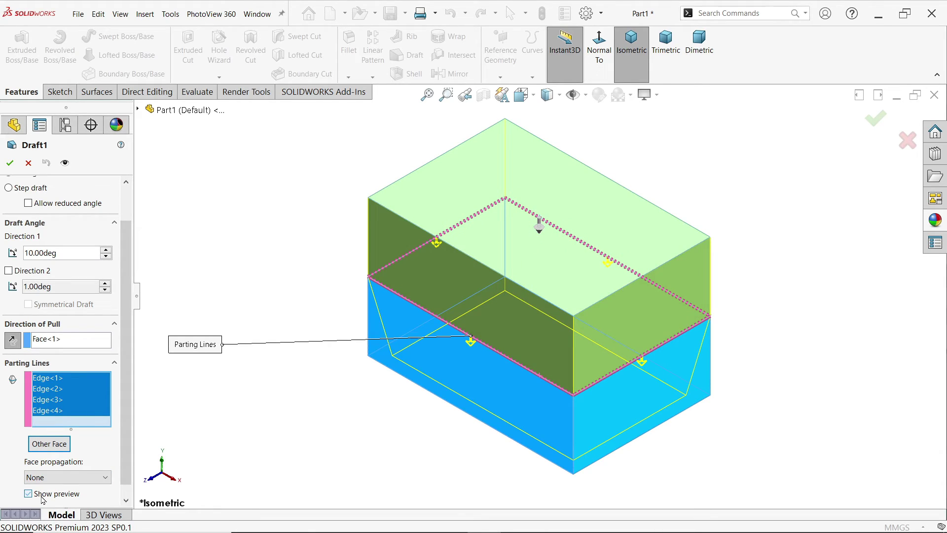
pyautogui.scroll(-3, 562, 410)
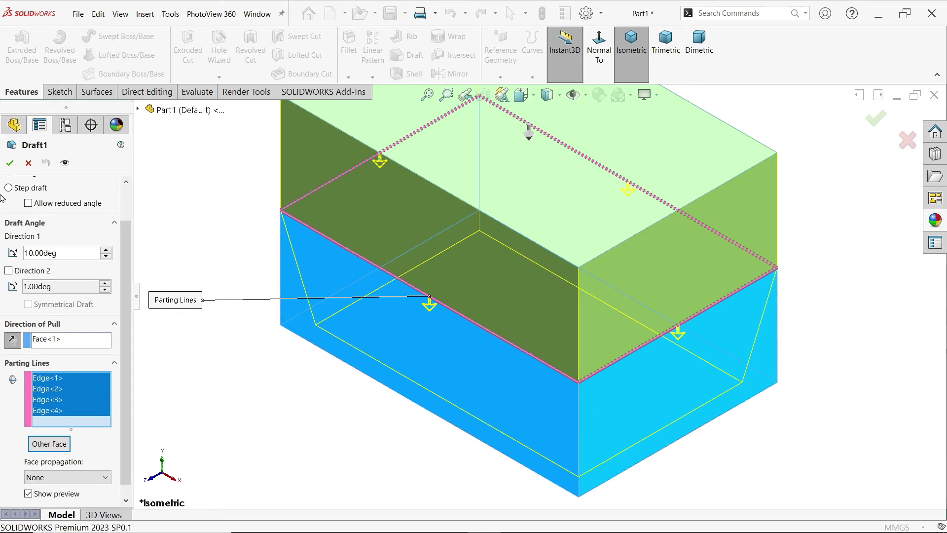
pyautogui.click(8, 162)
pyautogui.scroll(5, 446, 404)
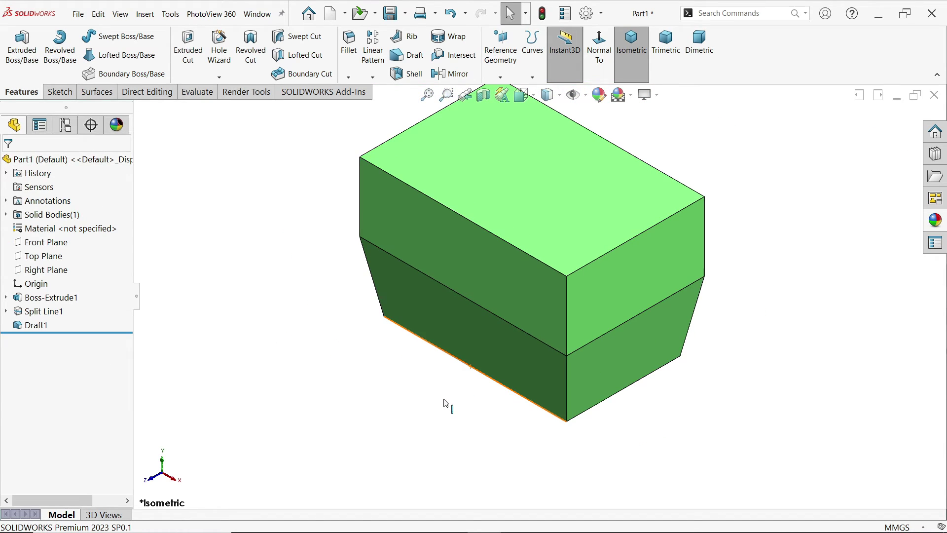
pyautogui.scroll(-2, 594, 261)
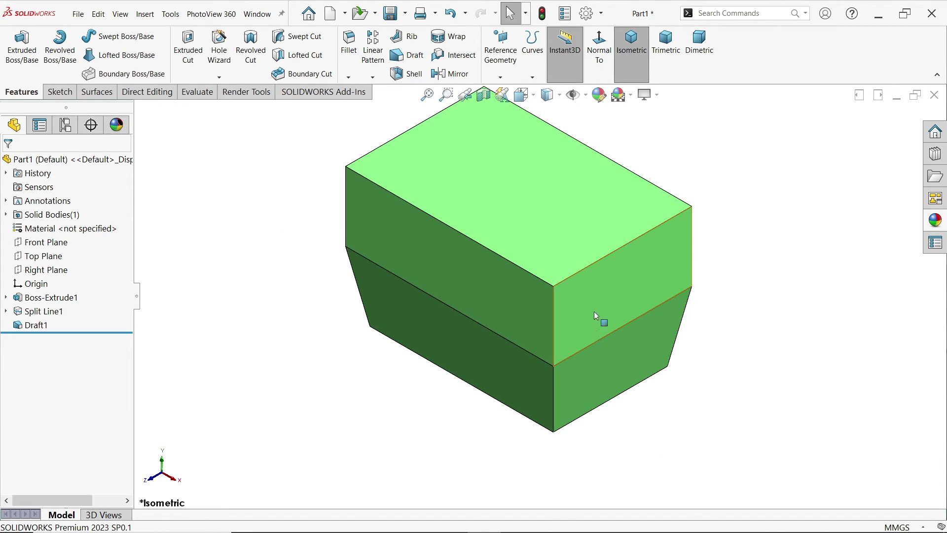
pyautogui.scroll(2, 594, 312)
# On Part2's 100 mm cube, sketch a slanted–horizontal–slanted line across the face, edge to edge.
pyautogui.scroll(-2, 568, 242)
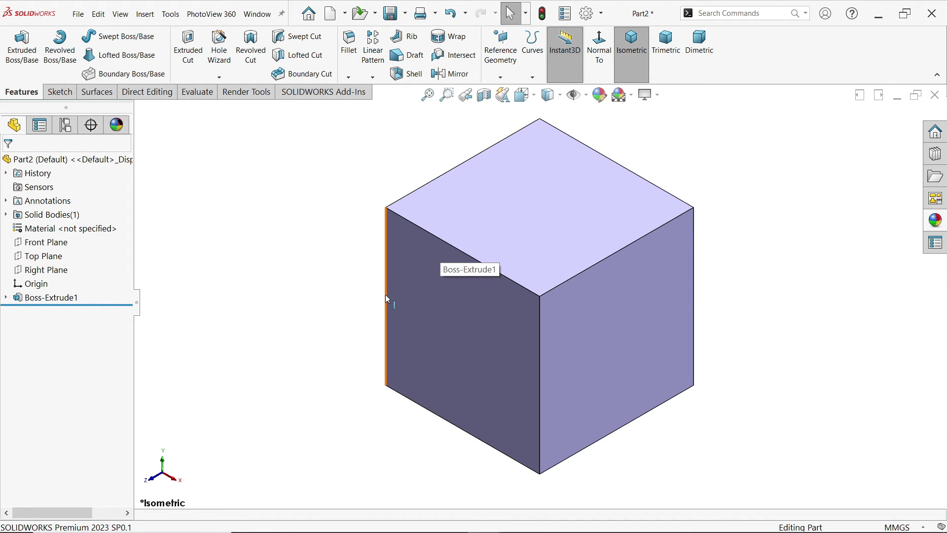
pyautogui.click(477, 335)
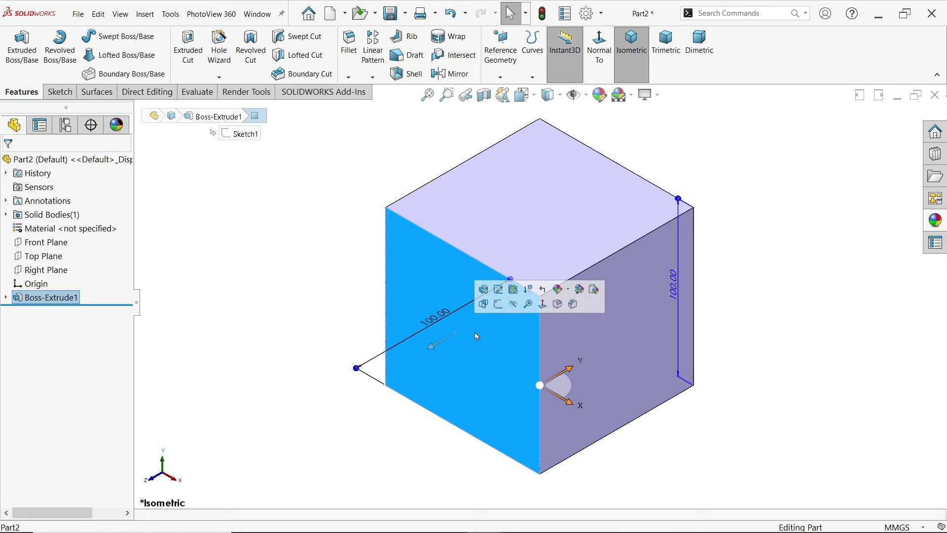
pyautogui.click(498, 304)
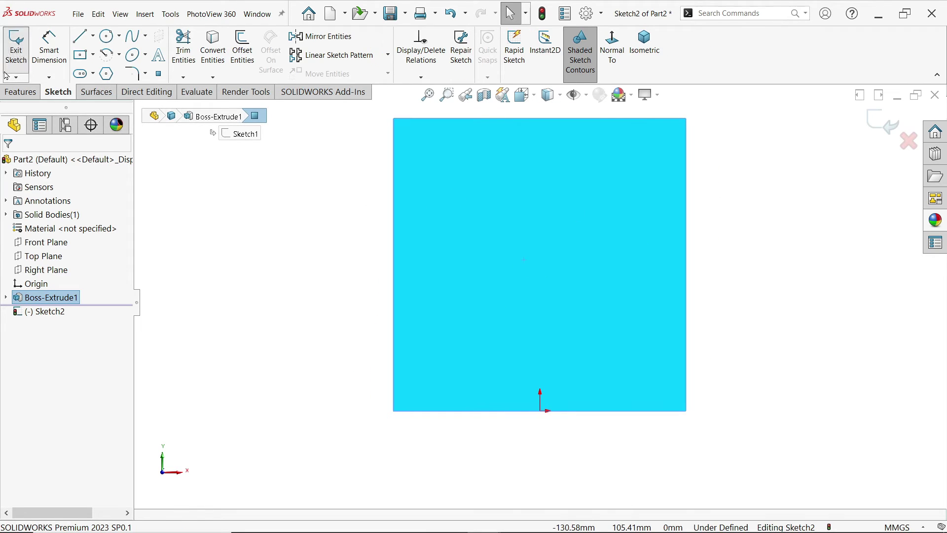
pyautogui.click(79, 35)
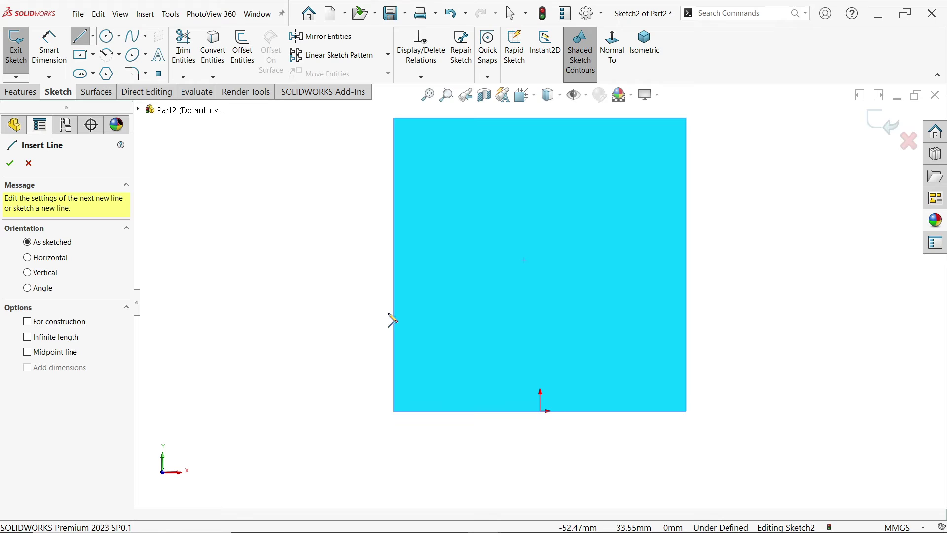
pyautogui.click(394, 314)
pyautogui.click(503, 253)
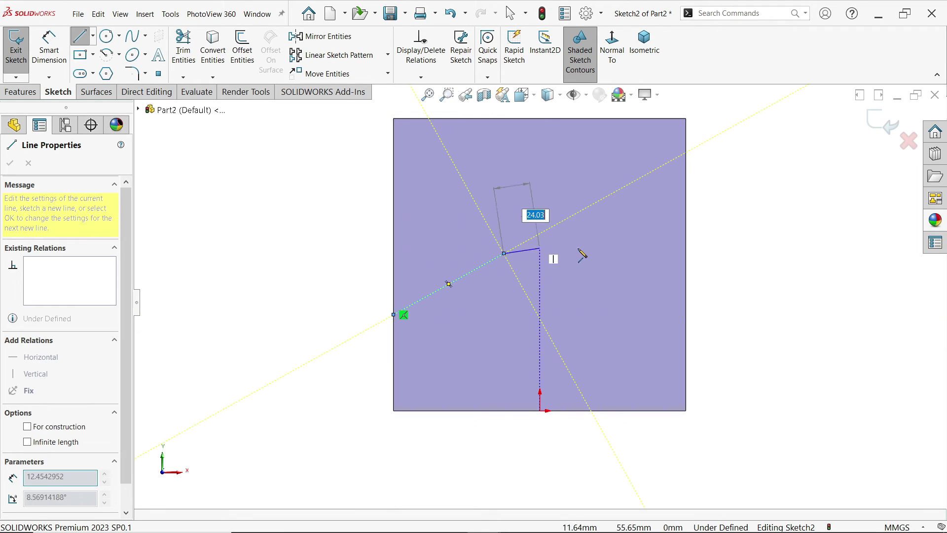
pyautogui.click(599, 253)
pyautogui.click(686, 206)
pyautogui.press('Escape')
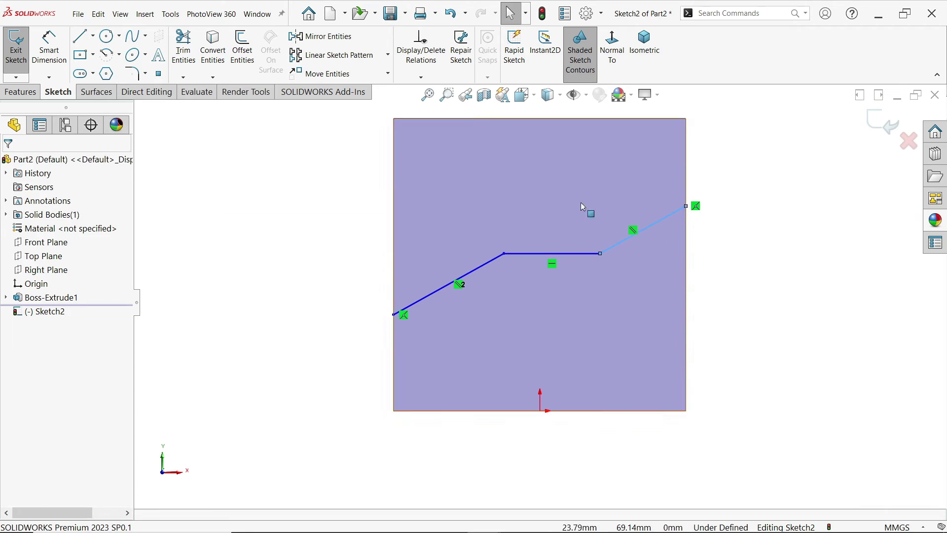
pyautogui.click(22, 95)
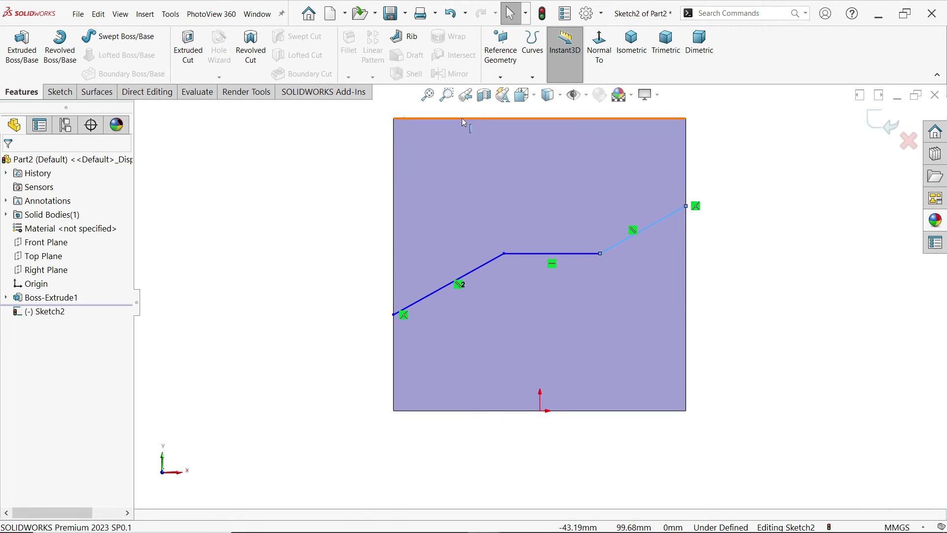
# Project the zigzag sketch as Split Line1 onto the cube's front and right faces.
pyautogui.click(533, 74)
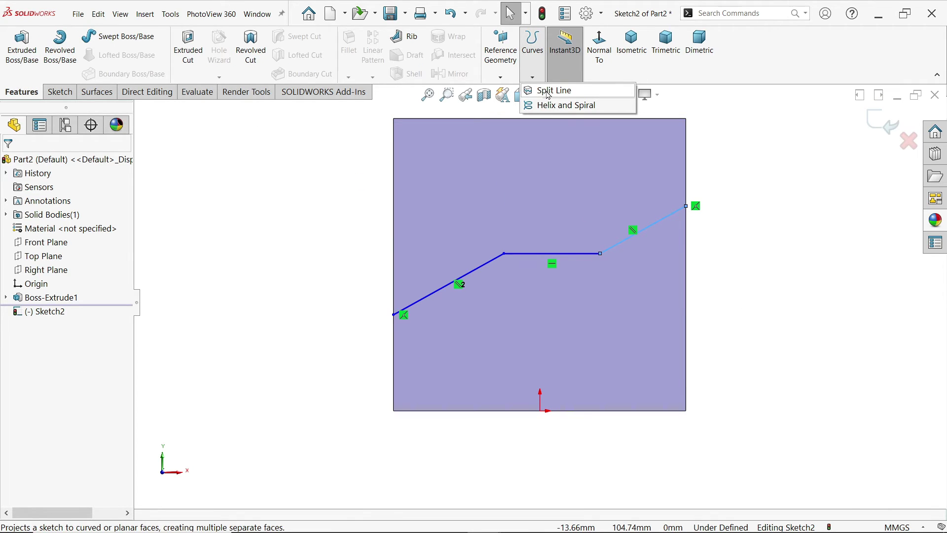
pyautogui.click(549, 91)
pyautogui.moveTo(748, 182); pyautogui.dragTo(709, 232, button='middle')
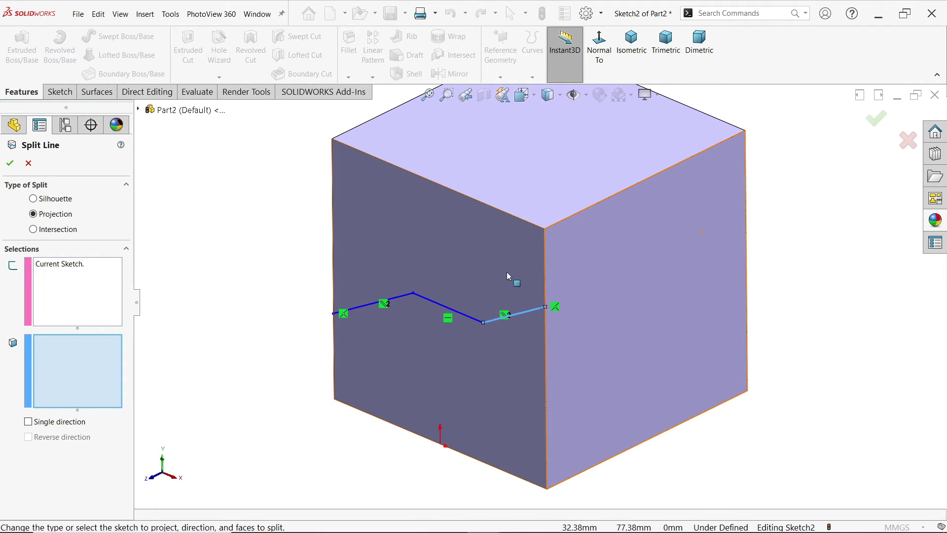
pyautogui.click(496, 293)
pyautogui.scroll(2, 496, 292)
pyautogui.moveTo(720, 268); pyautogui.dragTo(662, 271, button='middle')
pyautogui.click(620, 253)
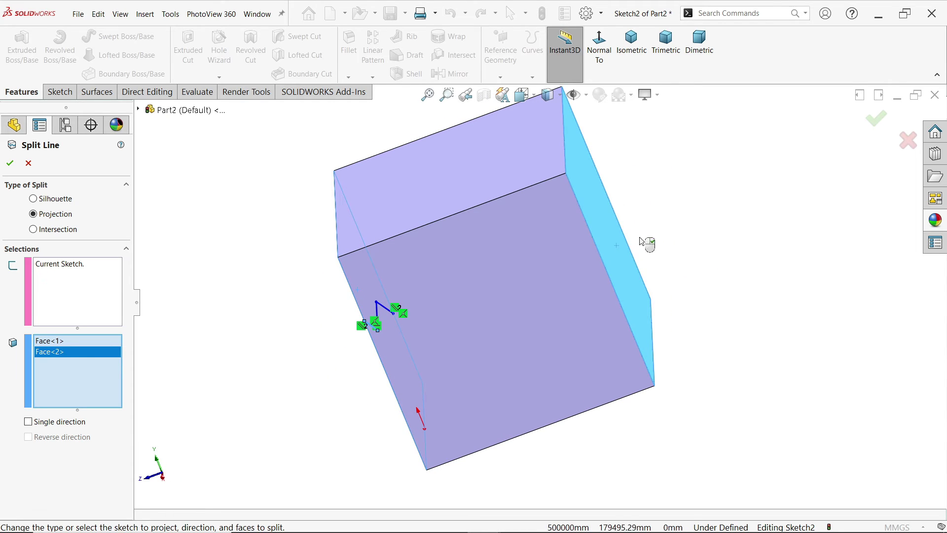
pyautogui.hotkey('ctrl', '7')
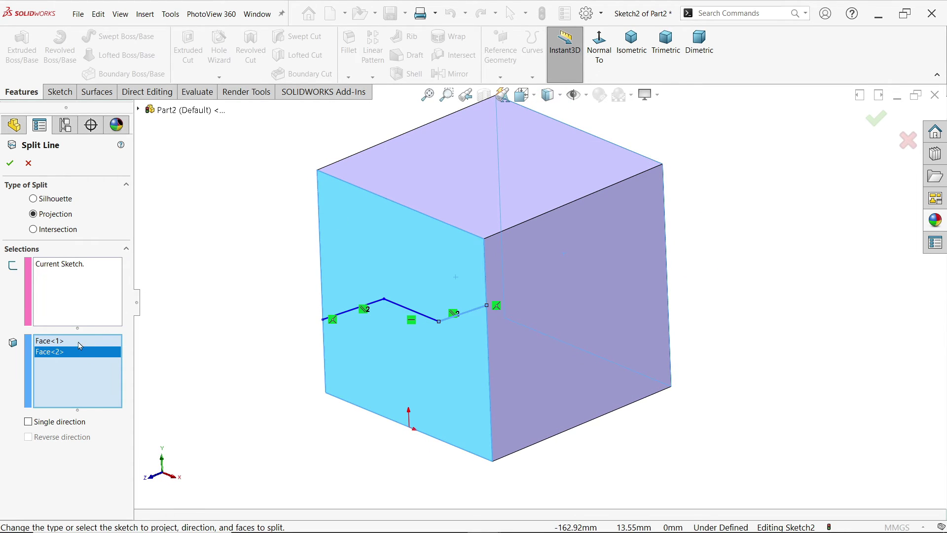
pyautogui.click(9, 163)
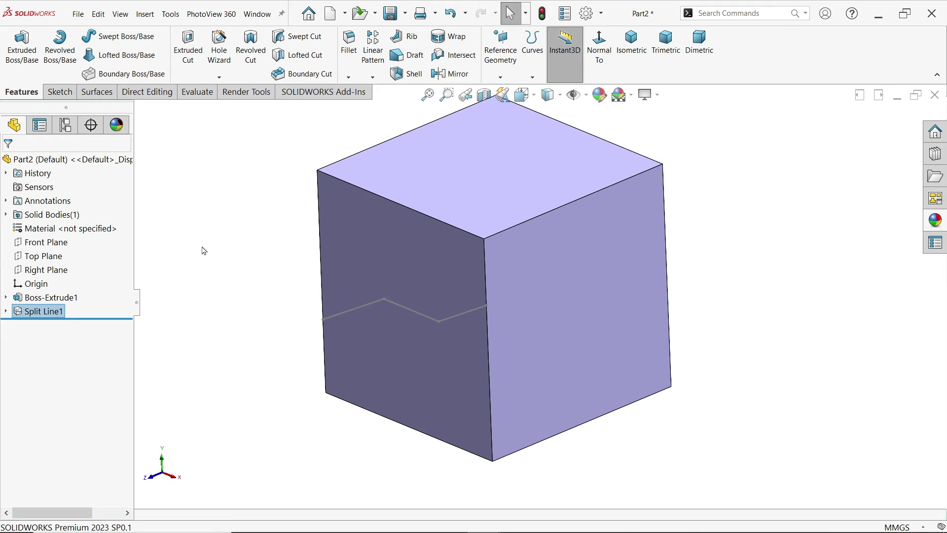
# Start a 10° tapered step draft pulling from the cube's top face, then show the draft chart image.
pyautogui.click(408, 55)
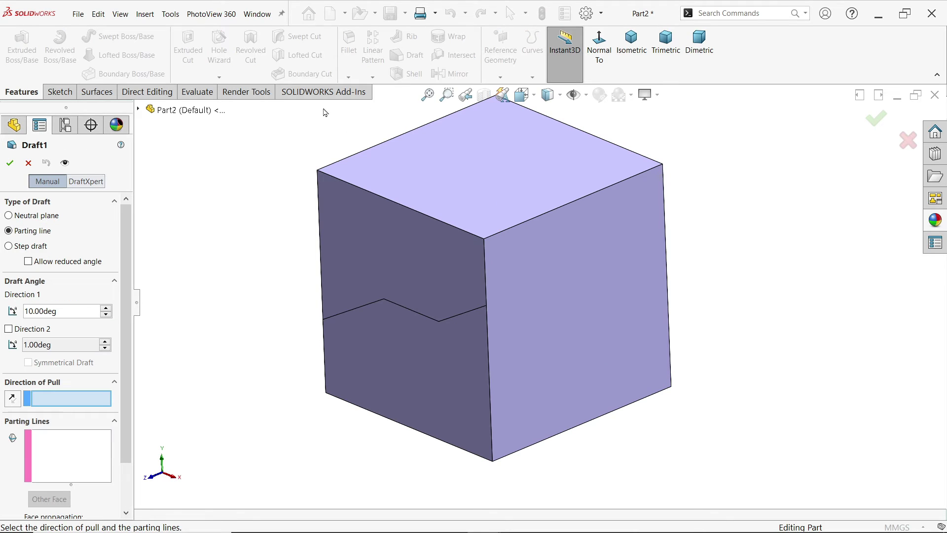
pyautogui.click(33, 248)
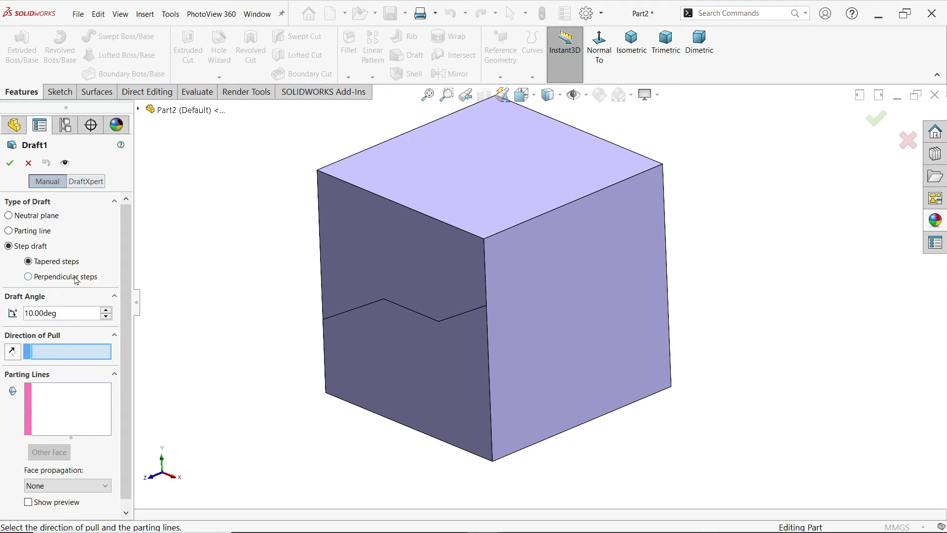
pyautogui.scroll(-1, 130, 296)
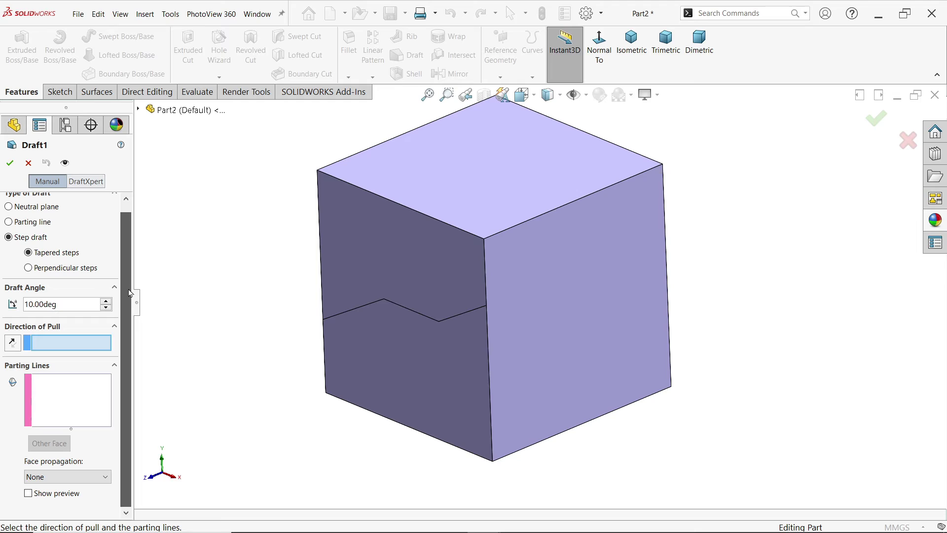
pyautogui.moveTo(66, 307); pyautogui.dragTo(11, 301)
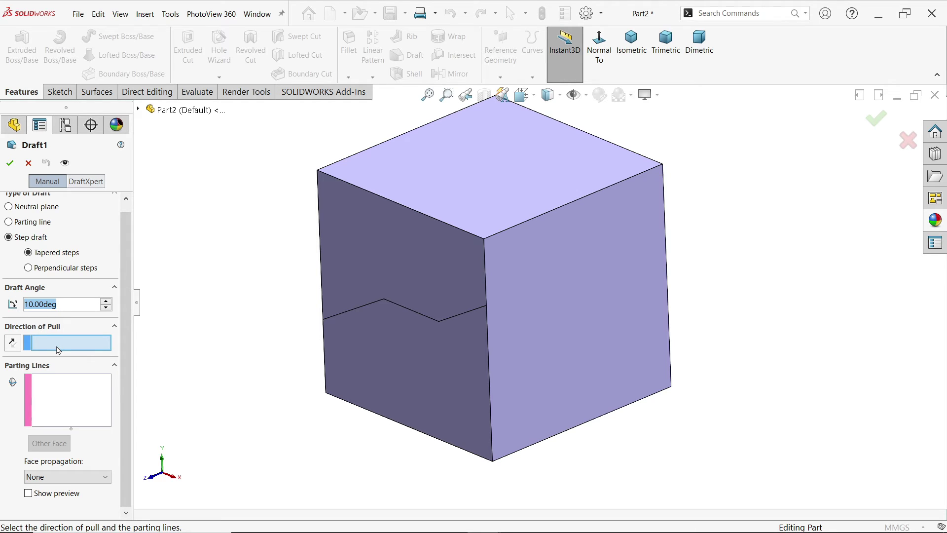
pyautogui.click(436, 171)
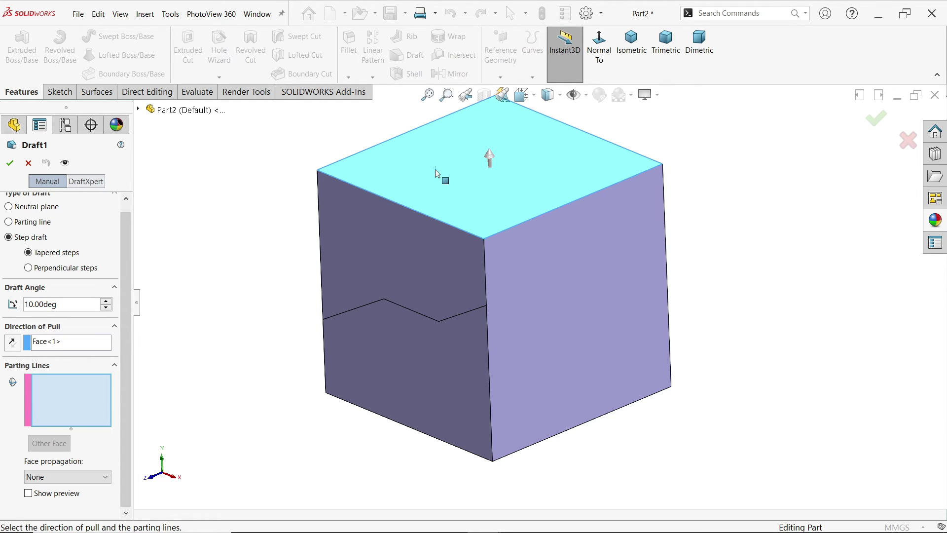
pyautogui.click(451, 519)
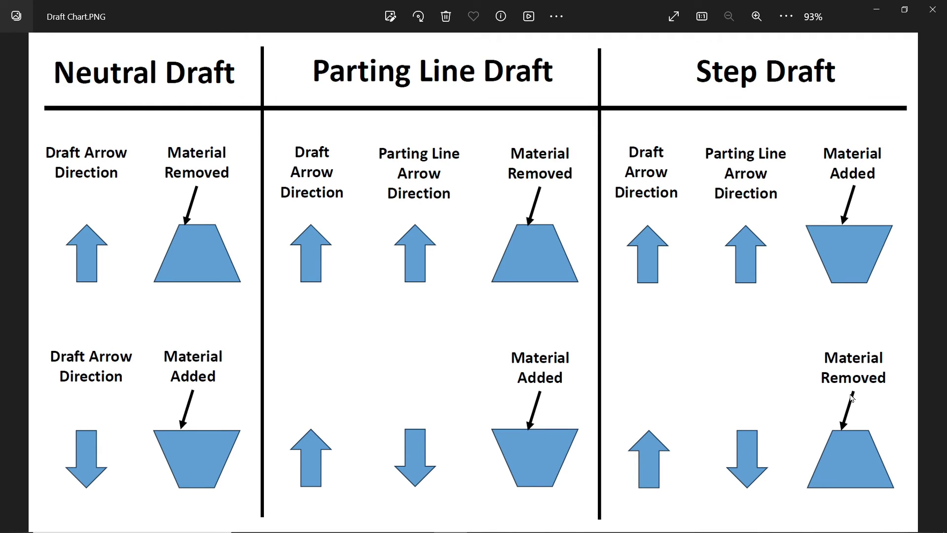
# Minimize the Draft Chart.PNG viewer to get back to the step-draft setup.
pyautogui.click(878, 6)
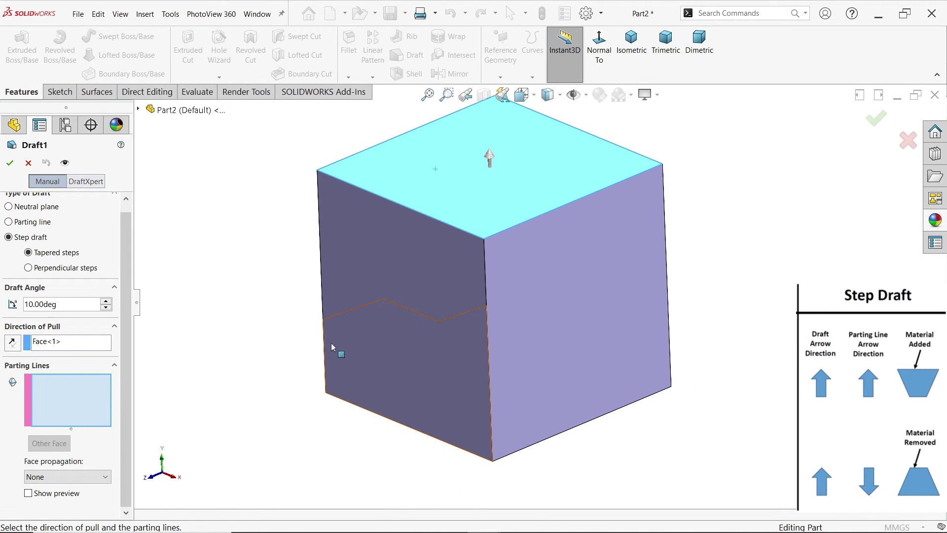
# Pick the three front zigzag edges as parting lines and turn on the draft preview.
pyautogui.click(363, 312)
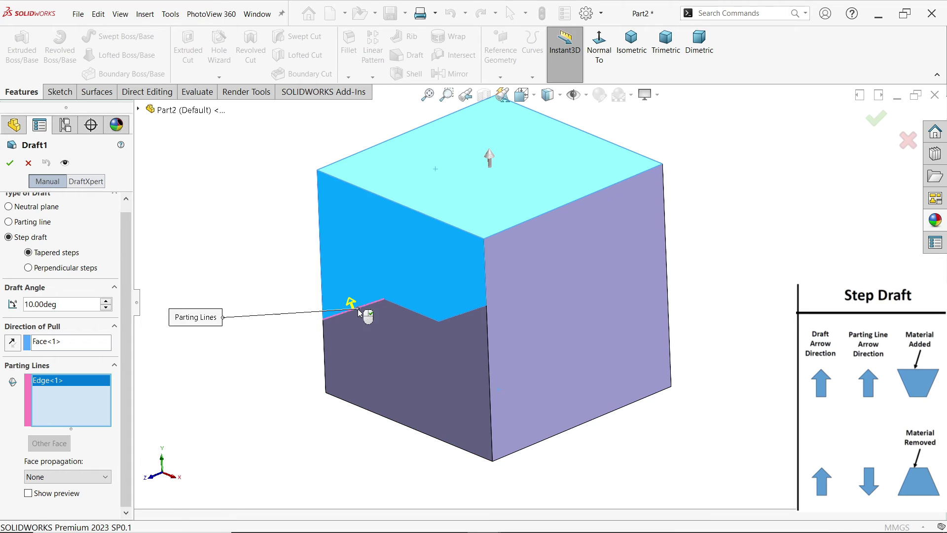
pyautogui.click(421, 318)
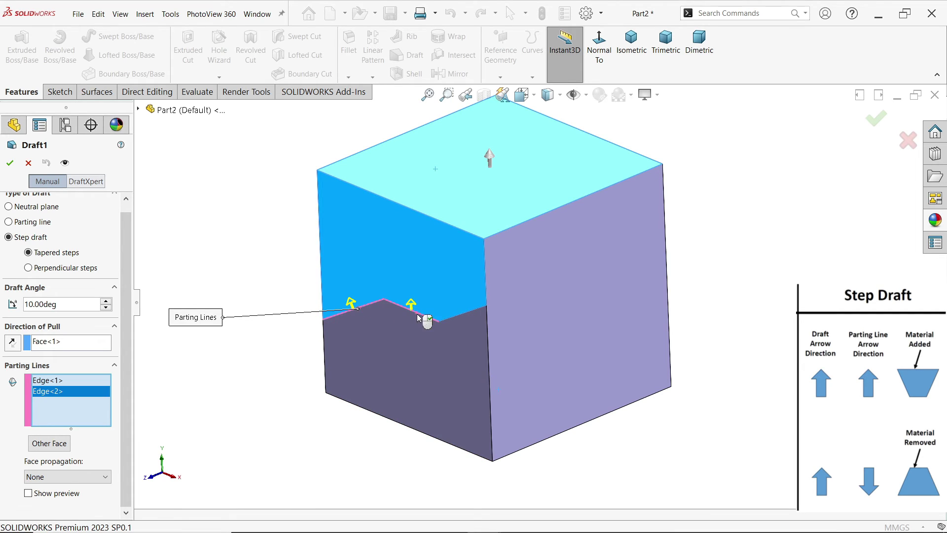
pyautogui.click(461, 319)
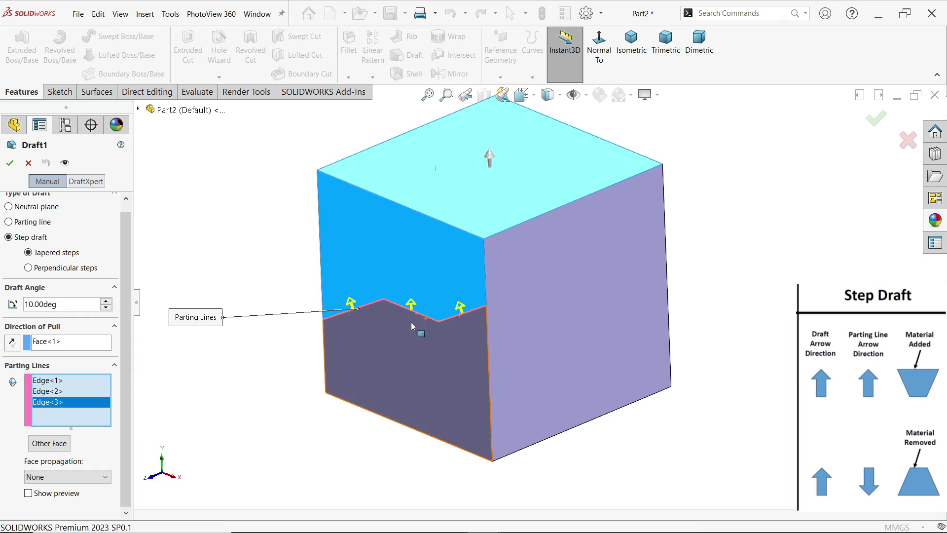
pyautogui.click(68, 477)
pyautogui.click(49, 488)
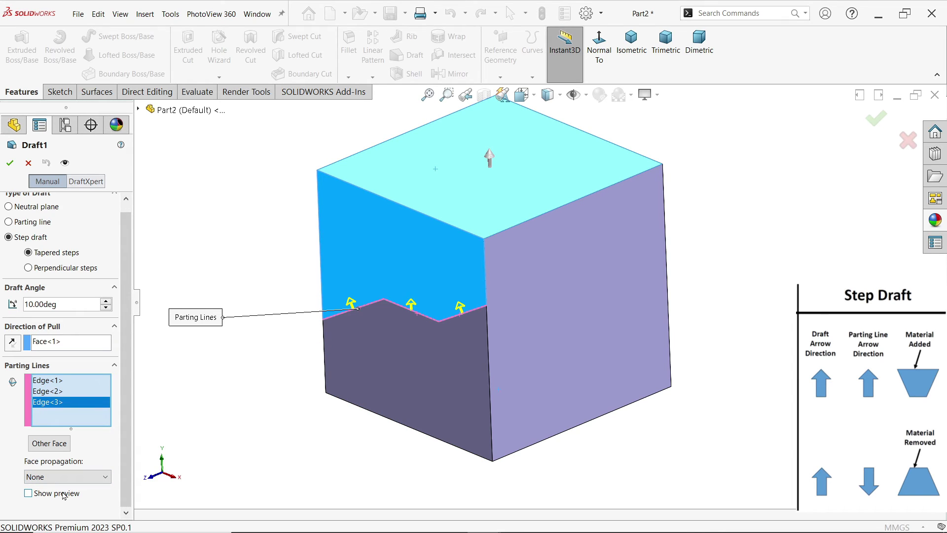
pyautogui.click(63, 494)
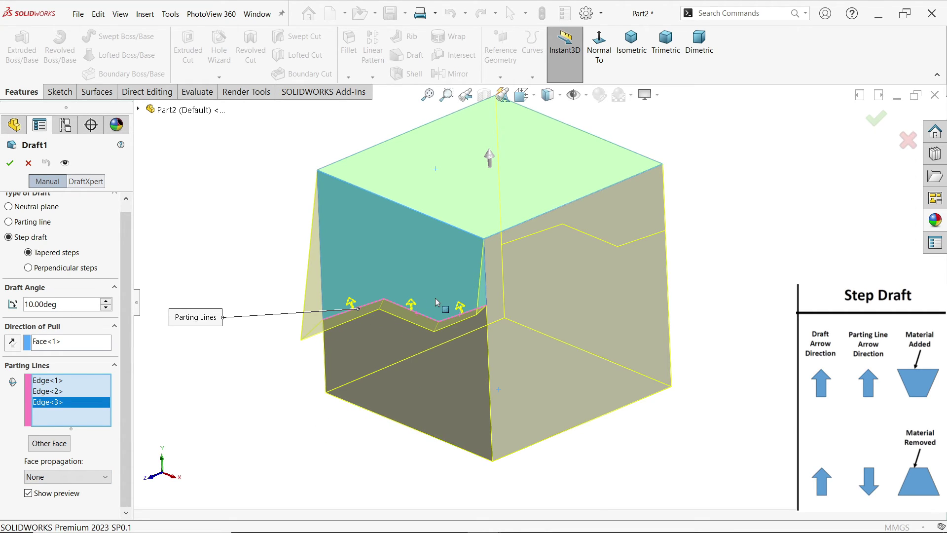
pyautogui.scroll(-2, 436, 302)
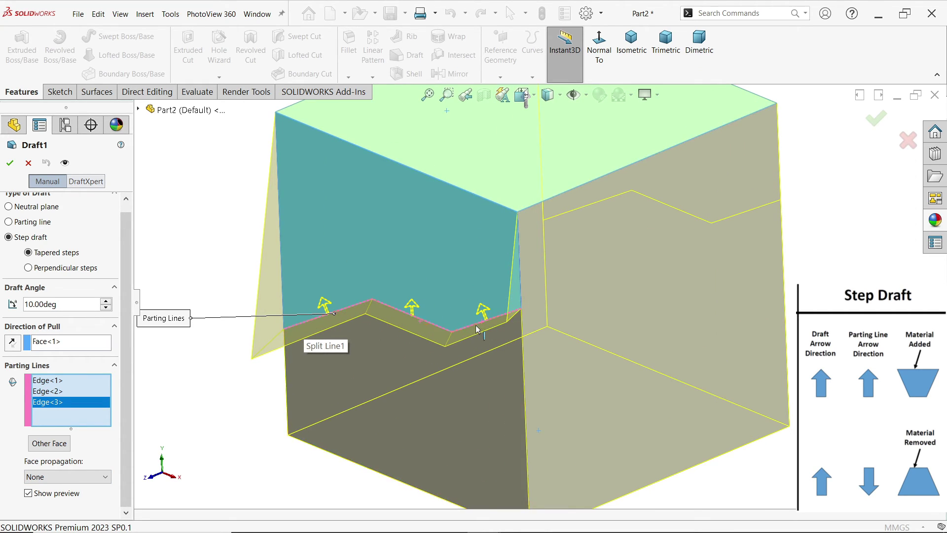
pyautogui.scroll(2, 476, 330)
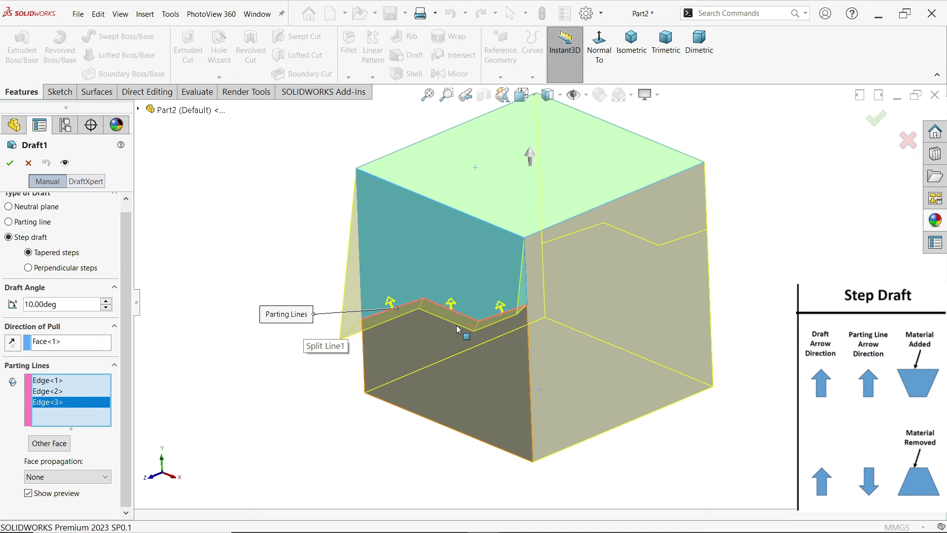
# Add the three right-side zigzag edges, set the draft angle to 15°, and apply it.
pyautogui.moveTo(584, 330); pyautogui.dragTo(492, 333, button='middle')
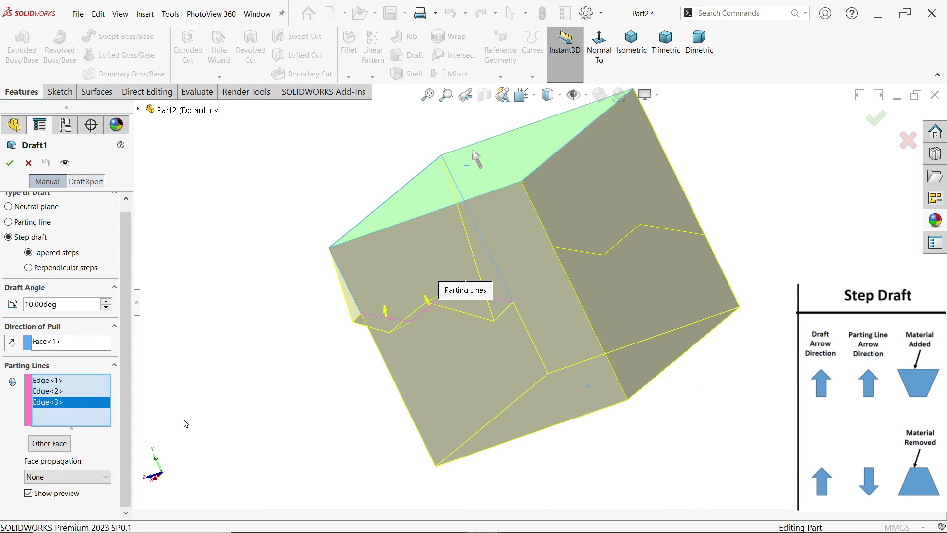
pyautogui.click(589, 255)
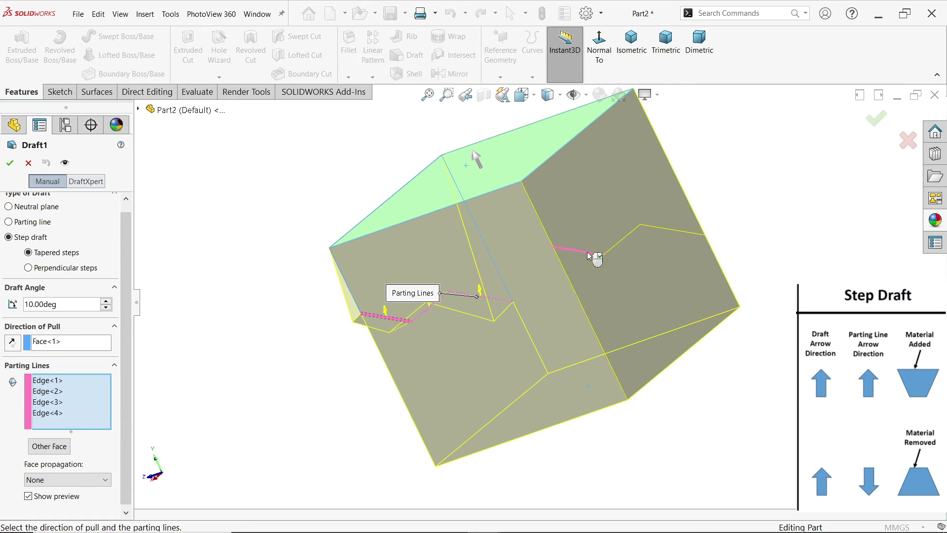
pyautogui.click(621, 242)
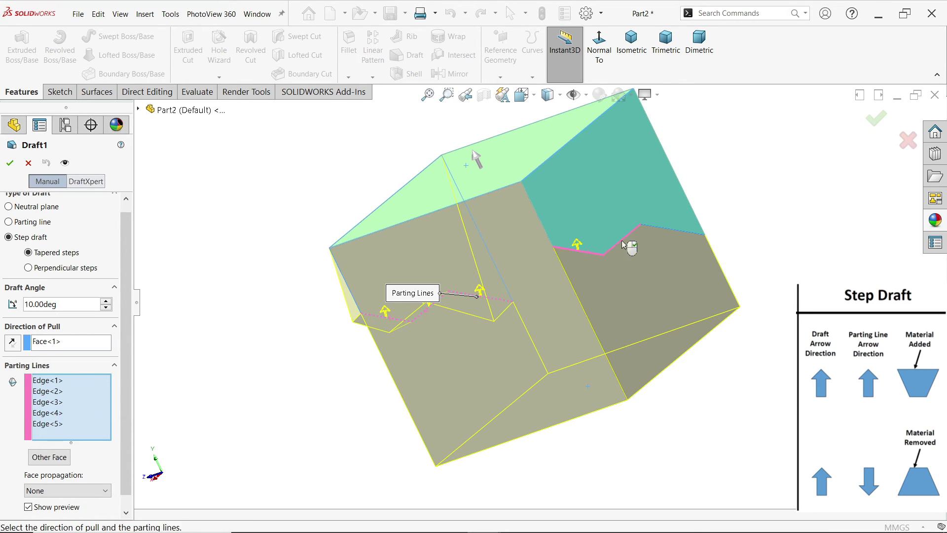
pyautogui.click(674, 231)
pyautogui.moveTo(673, 245); pyautogui.dragTo(711, 279, button='middle')
pyautogui.click(69, 304)
pyautogui.write('15')
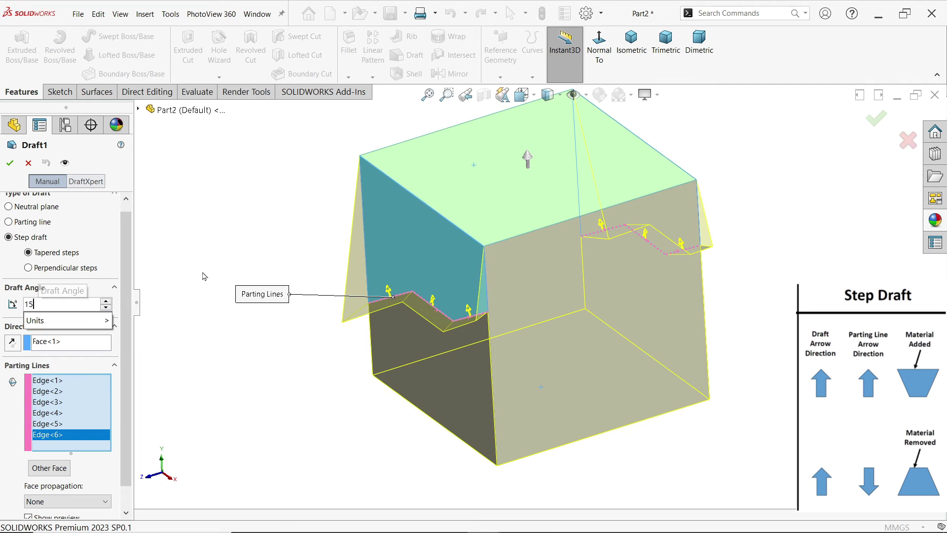
pyautogui.press('Return')
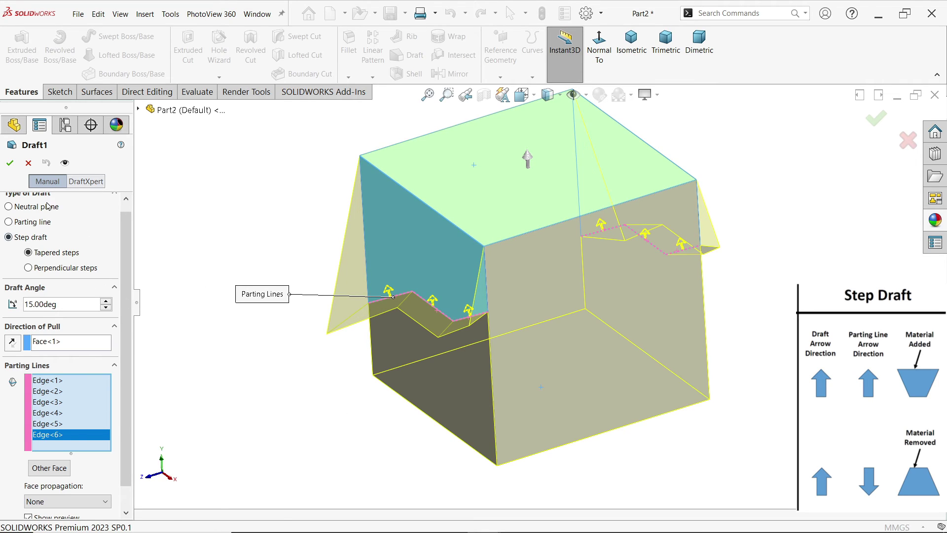
pyautogui.click(10, 163)
# Edit Draft1 to reverse its pull direction so the cube's upper portion tapers inward.
pyautogui.moveTo(599, 390); pyautogui.dragTo(602, 360, button='middle')
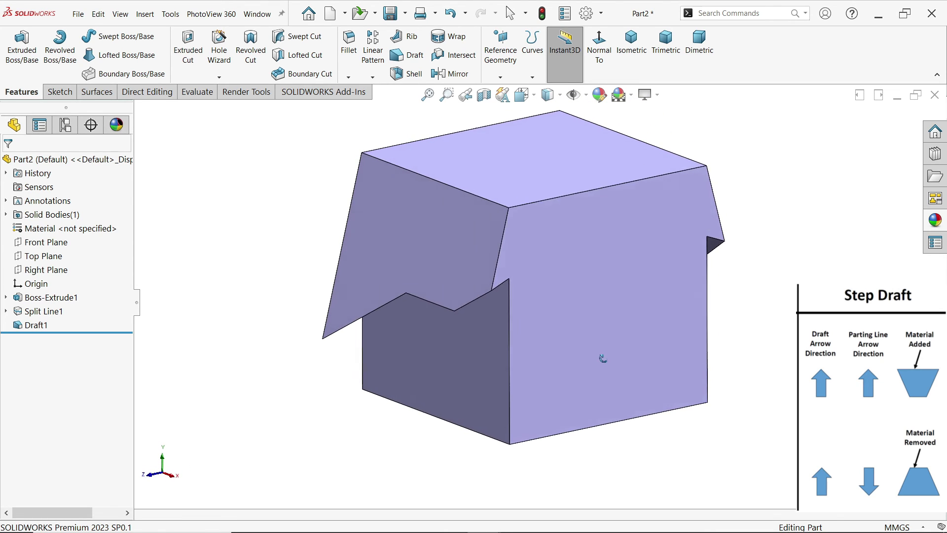
pyautogui.click(34, 324)
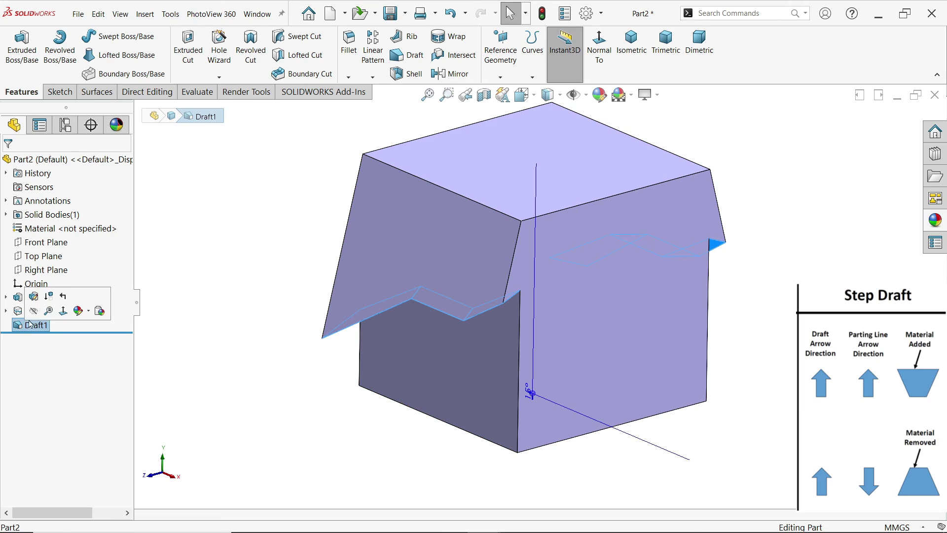
pyautogui.click(36, 300)
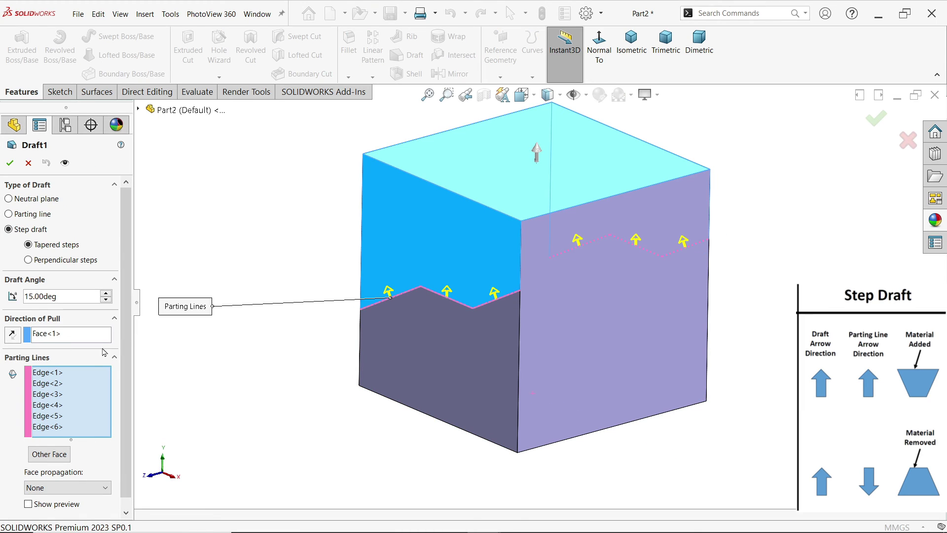
pyautogui.moveTo(125, 308); pyautogui.dragTo(122, 320)
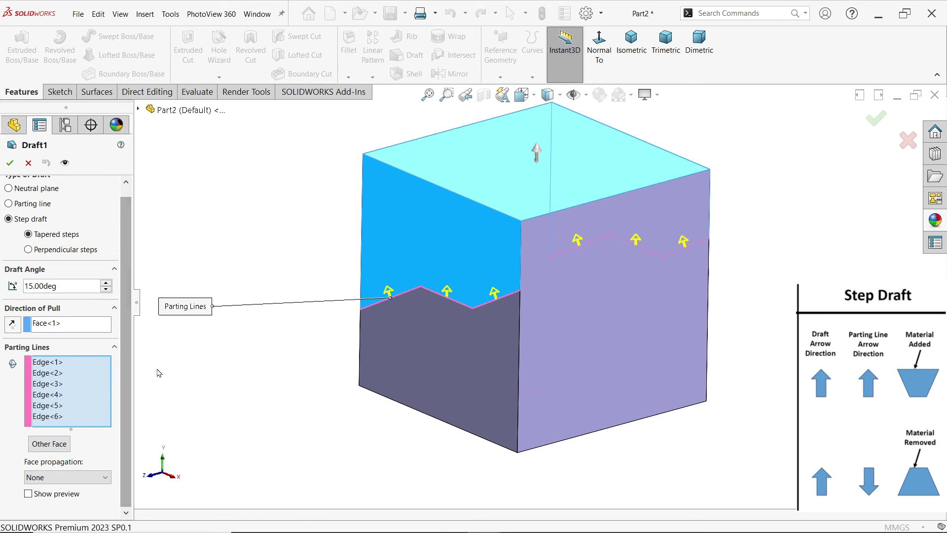
pyautogui.click(49, 495)
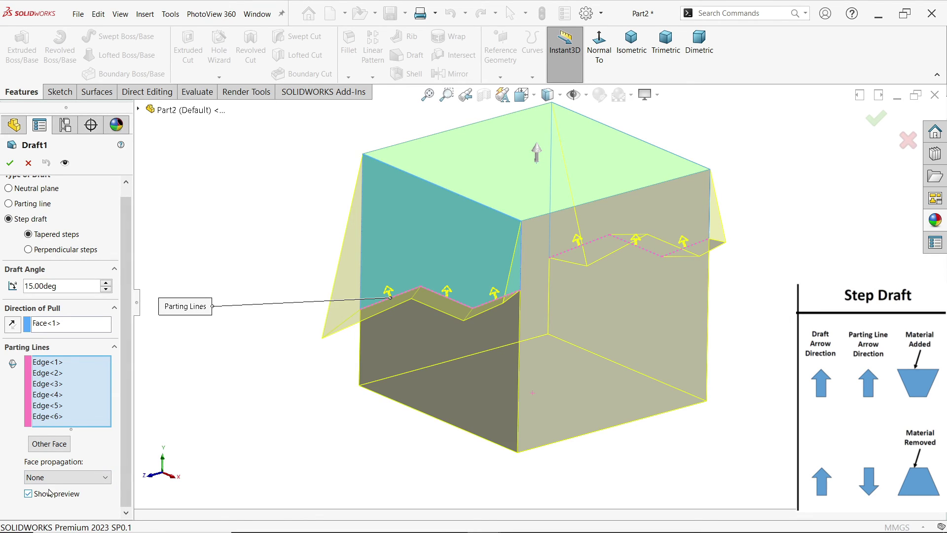
pyautogui.click(12, 326)
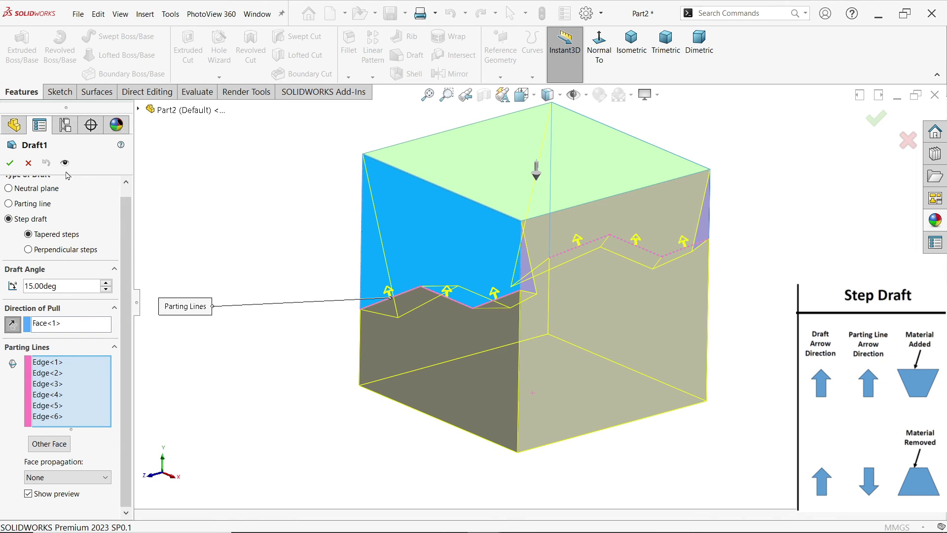
pyautogui.click(11, 163)
pyautogui.moveTo(546, 312); pyautogui.dragTo(484, 283, button='middle')
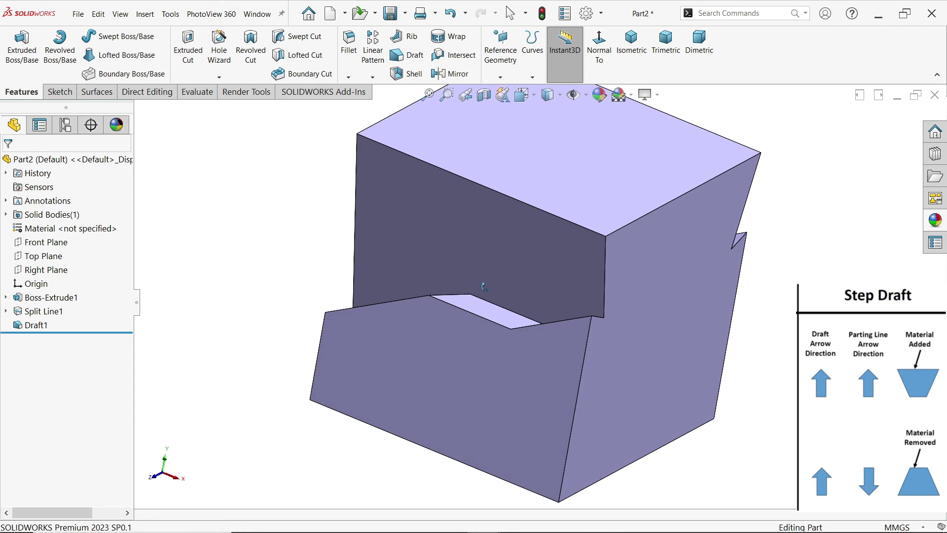
pyautogui.click(482, 332)
pyautogui.keyDown('ctrl'); pyautogui.click(491, 314); pyautogui.keyUp('ctrl')
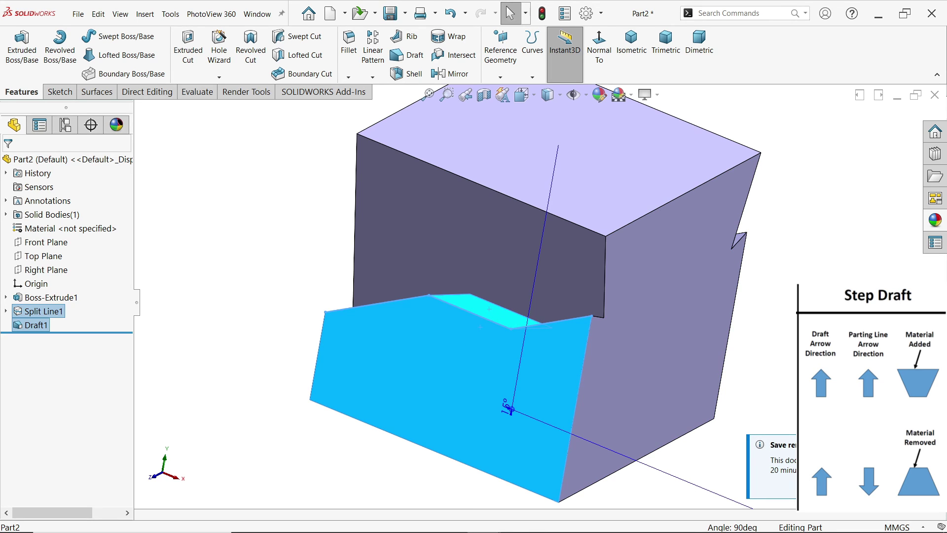
pyautogui.press('Up')
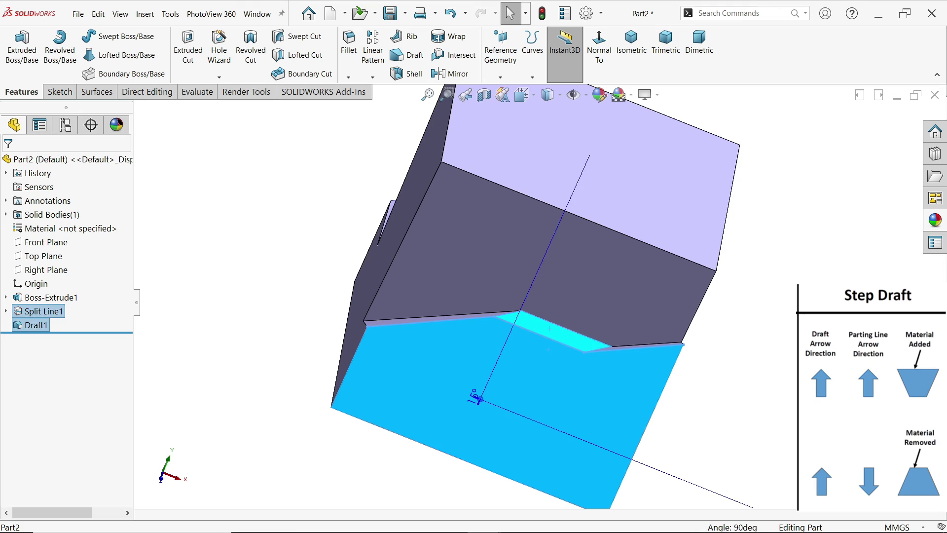
pyautogui.press('Escape')
pyautogui.press('Left')
pyautogui.press('Left')
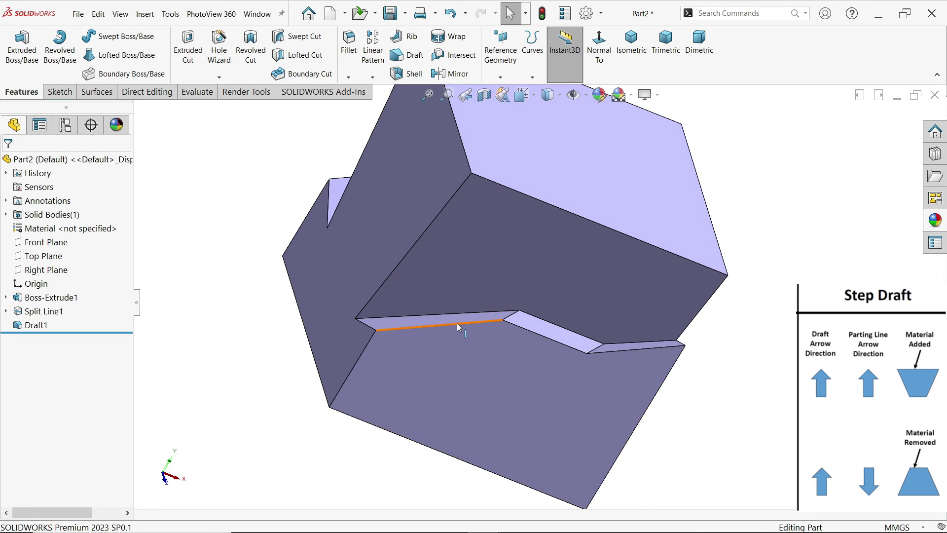
pyautogui.scroll(-5, 513, 309)
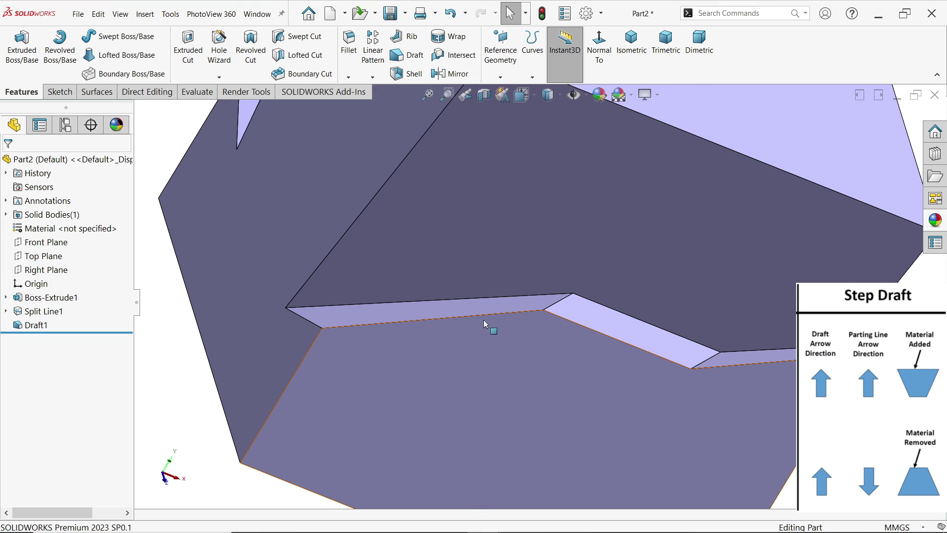
pyautogui.click(17, 324)
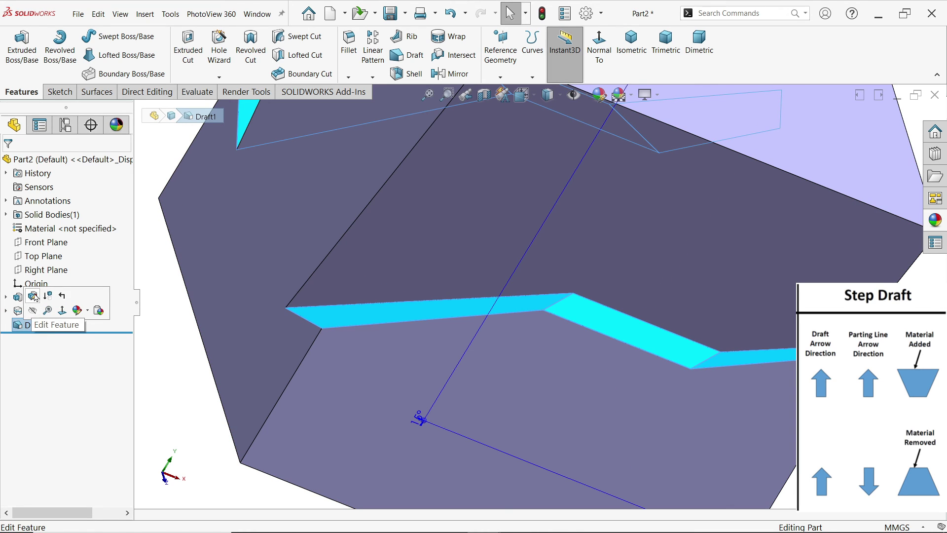
# Edit Draft1 to use Perpendicular steps at 15°, leaving flat ledges along the zigzag.
pyautogui.click(35, 298)
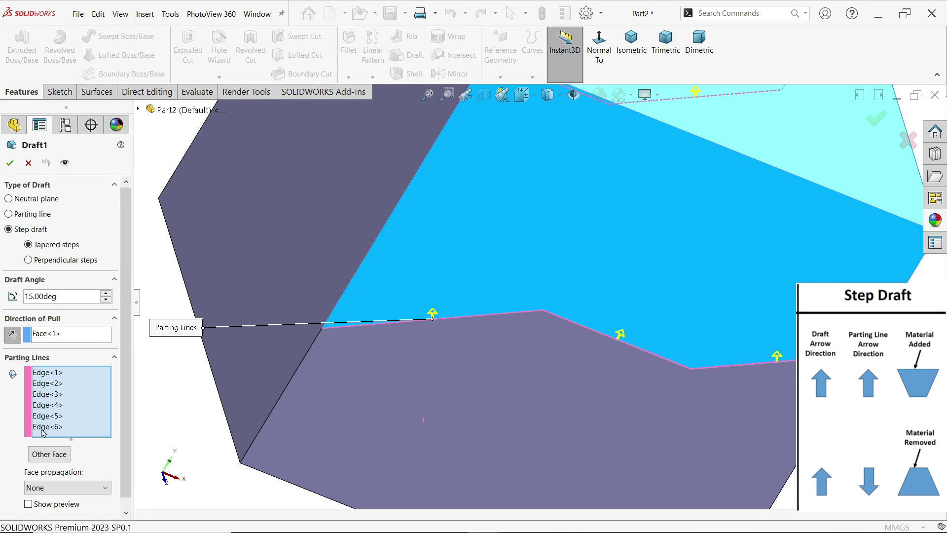
pyautogui.click(34, 503)
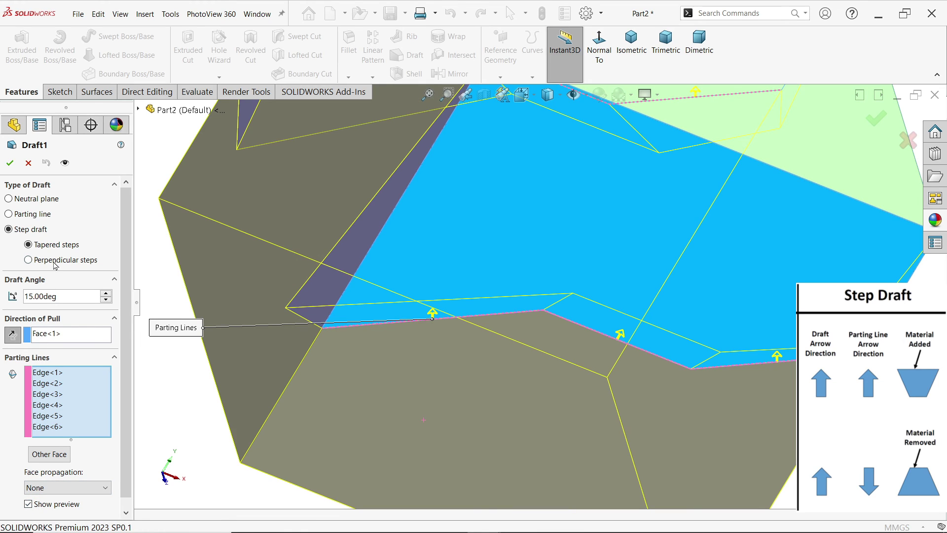
pyautogui.click(55, 262)
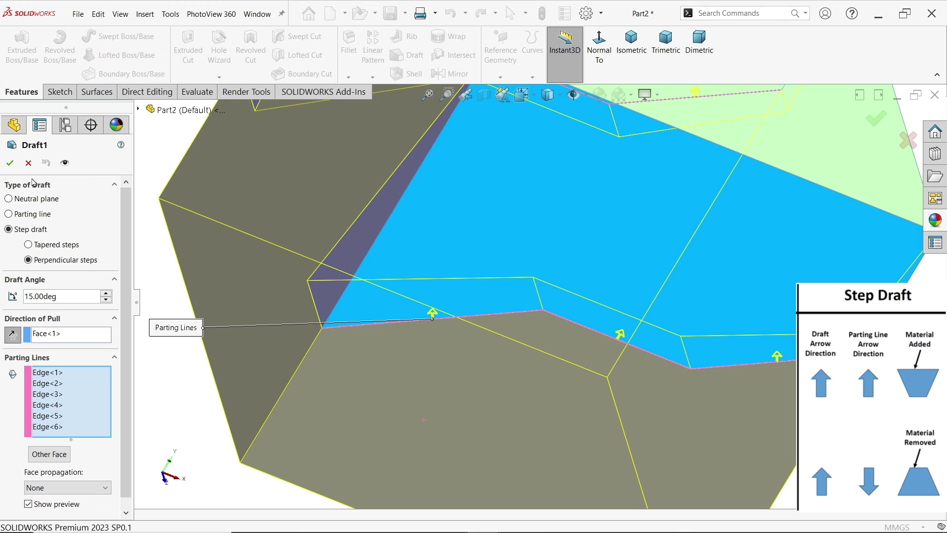
pyautogui.click(10, 163)
pyautogui.moveTo(309, 260); pyautogui.dragTo(559, 340, button='middle')
pyautogui.press('Escape')
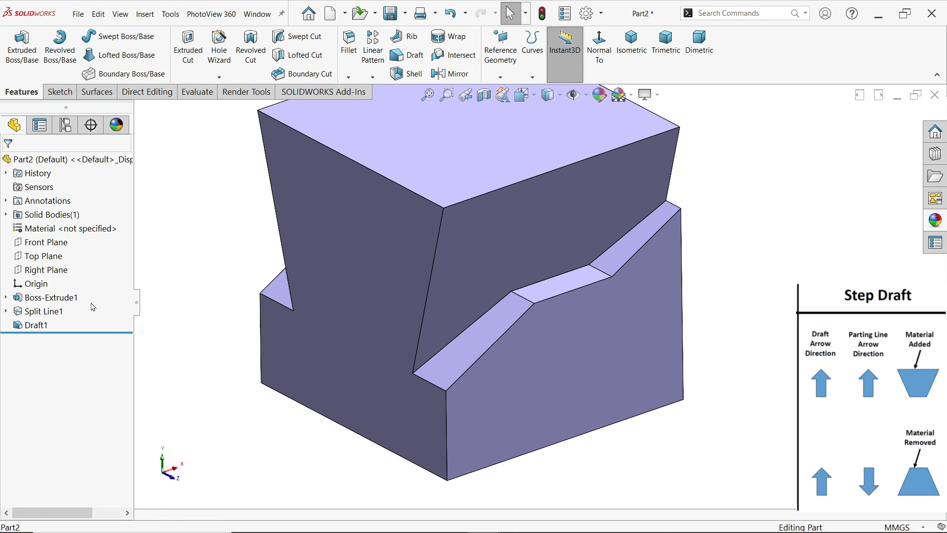
# Rework Draft1 with all six parting edges, reversed pull direction and Other Face to draft the lower faces.
pyautogui.click(35, 330)
pyautogui.click(45, 302)
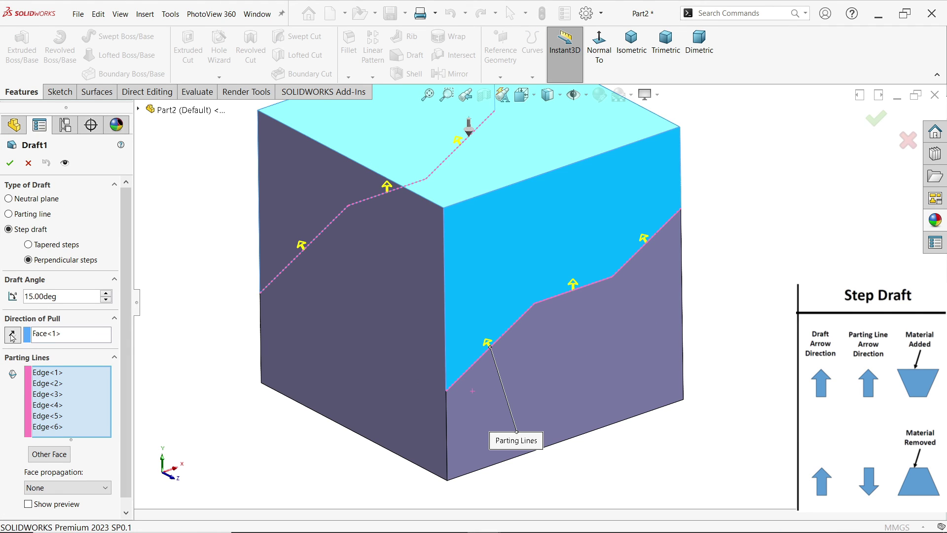
pyautogui.press('z')
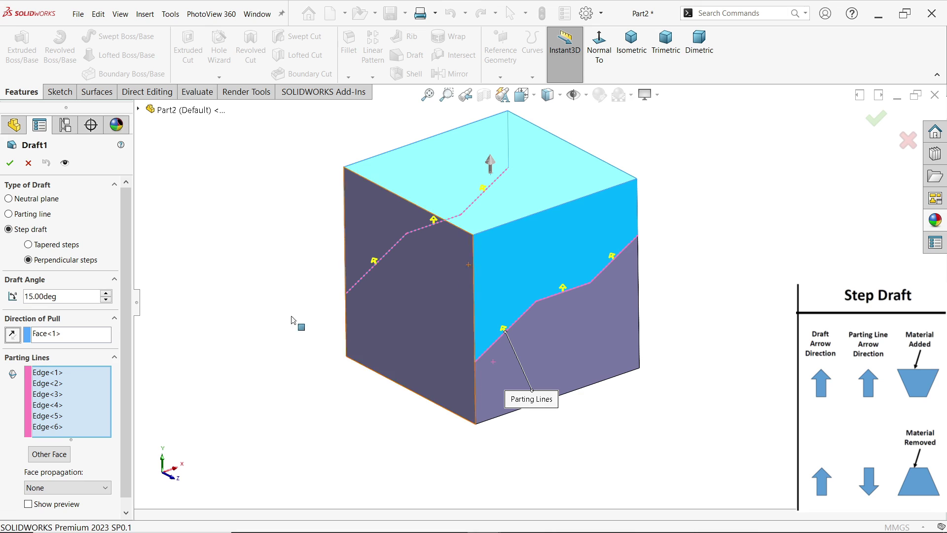
pyautogui.scroll(-1, 54, 368)
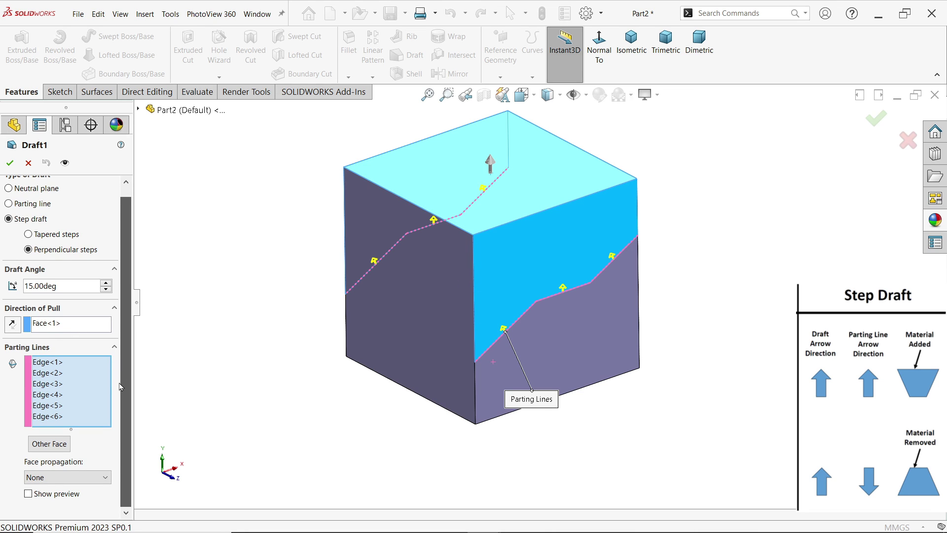
pyautogui.click(50, 364)
pyautogui.keyDown('shift'); pyautogui.click(49, 416); pyautogui.keyUp('shift')
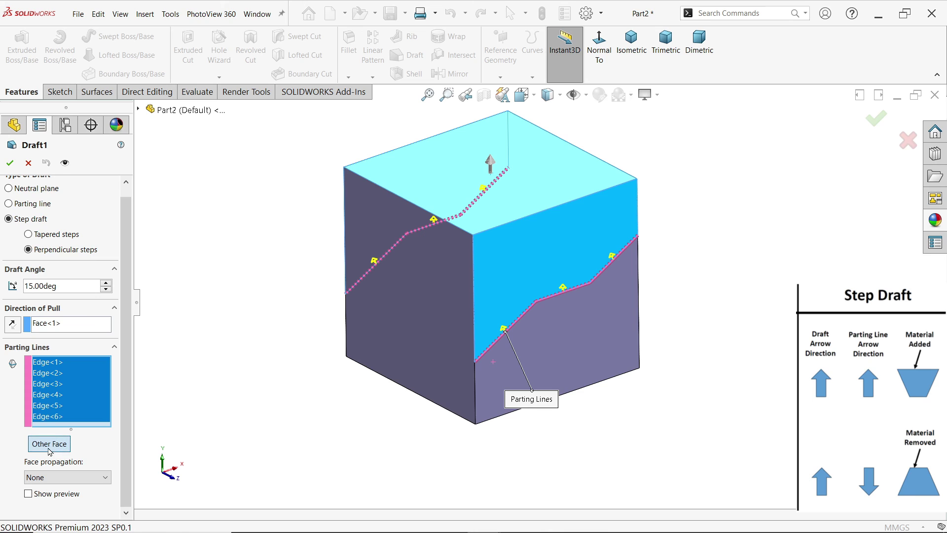
pyautogui.click(67, 444)
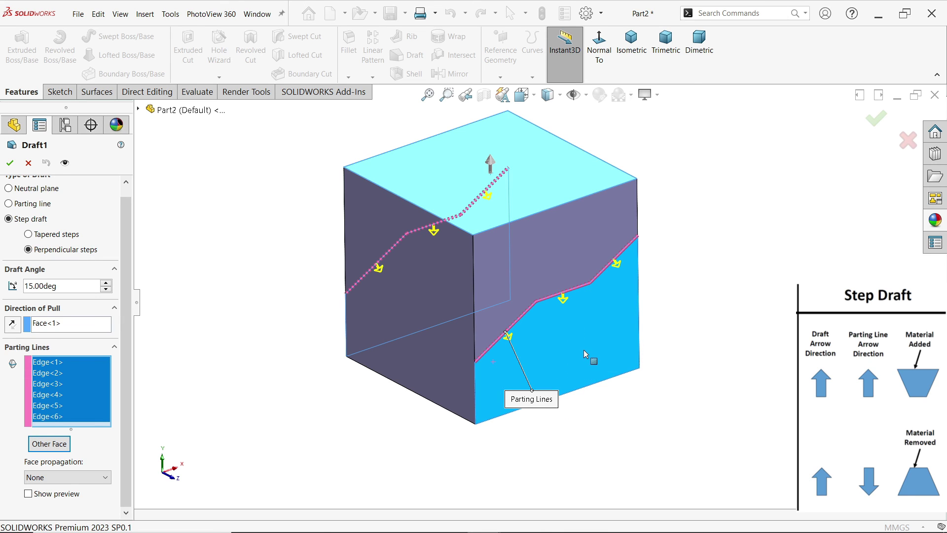
pyautogui.click(47, 496)
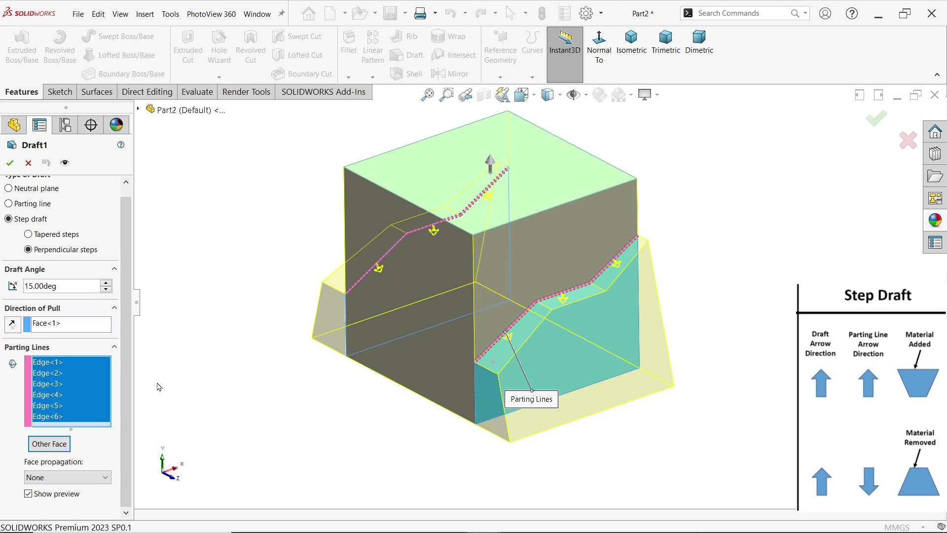
pyautogui.click(12, 325)
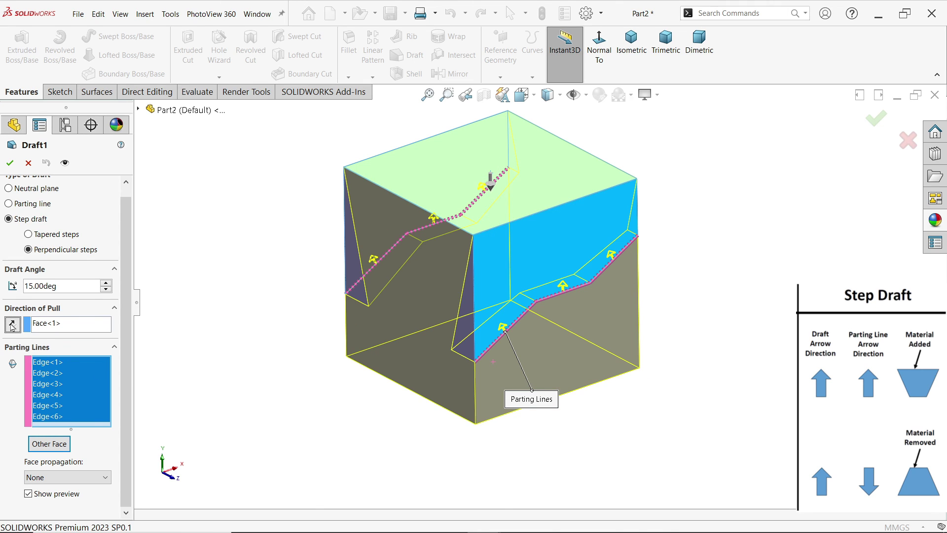
pyautogui.click(50, 444)
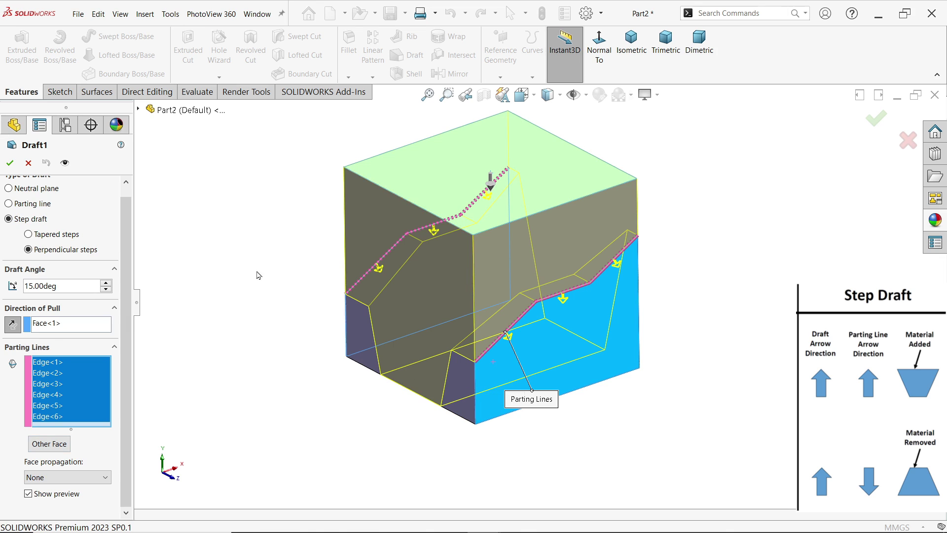
pyautogui.click(9, 163)
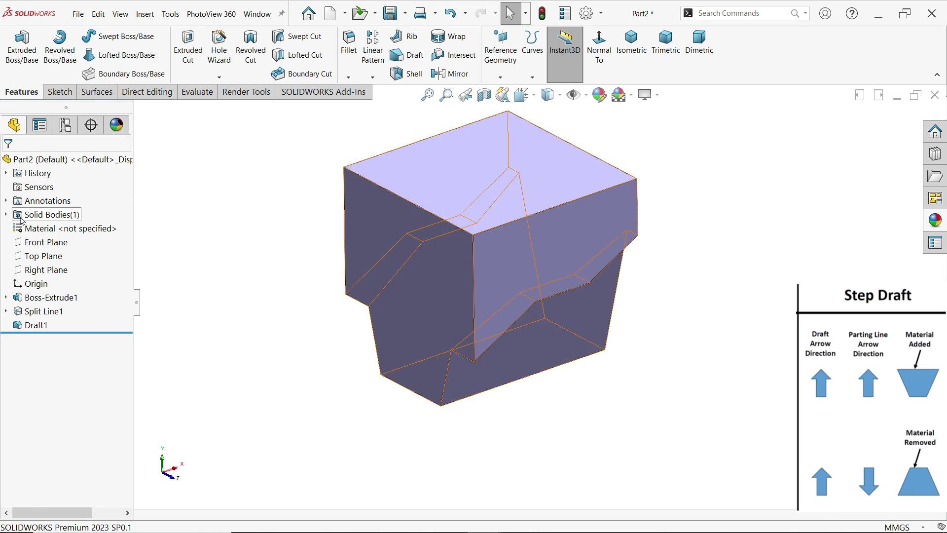
# Rebuild Draft1 with upward pull, Edge<1>–Edge<6> and Other Face so the base flares outward.
pyautogui.click(25, 323)
pyautogui.click(29, 307)
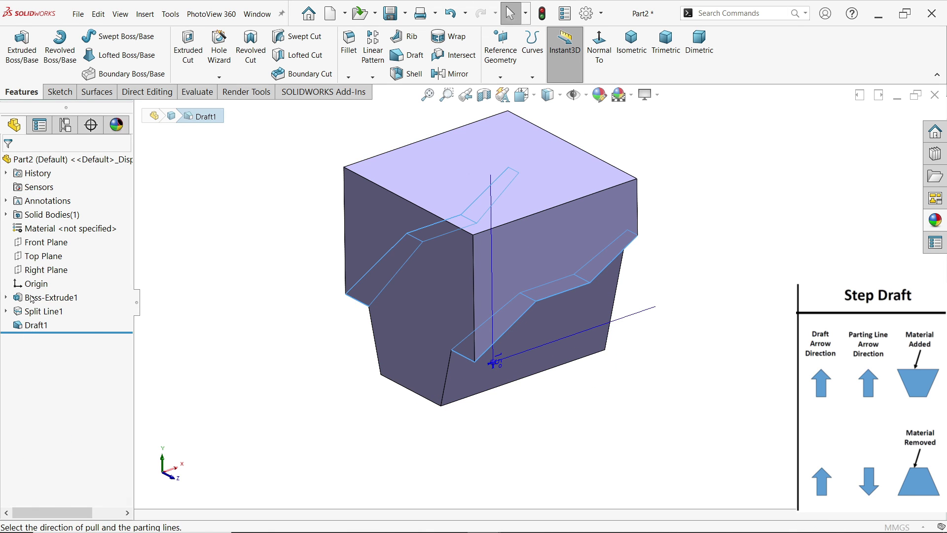
pyautogui.click(15, 335)
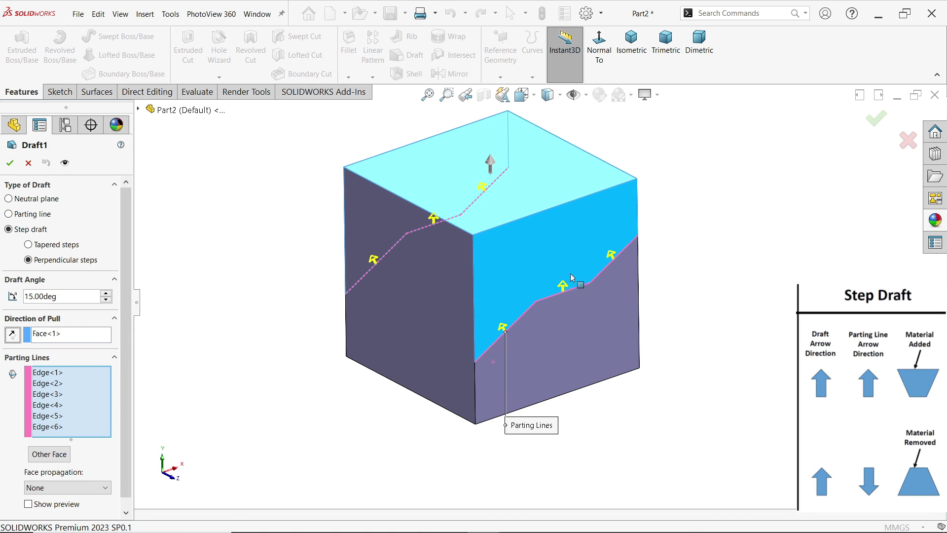
pyautogui.click(51, 375)
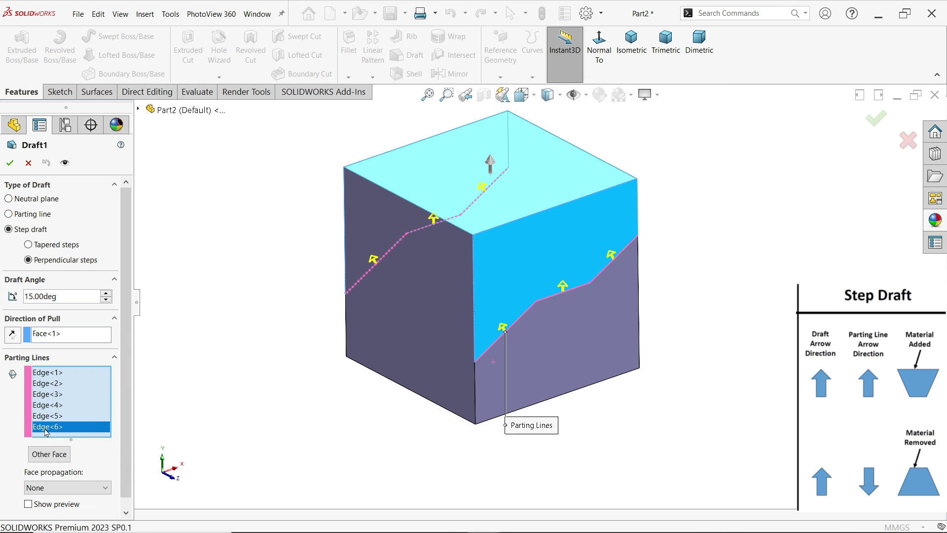
pyautogui.moveTo(51, 376); pyautogui.dragTo(51, 441)
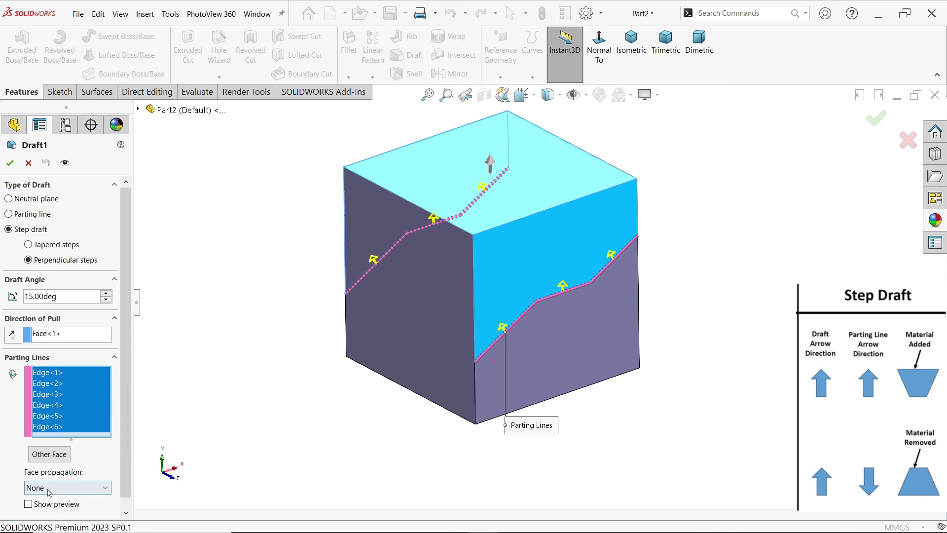
pyautogui.click(41, 508)
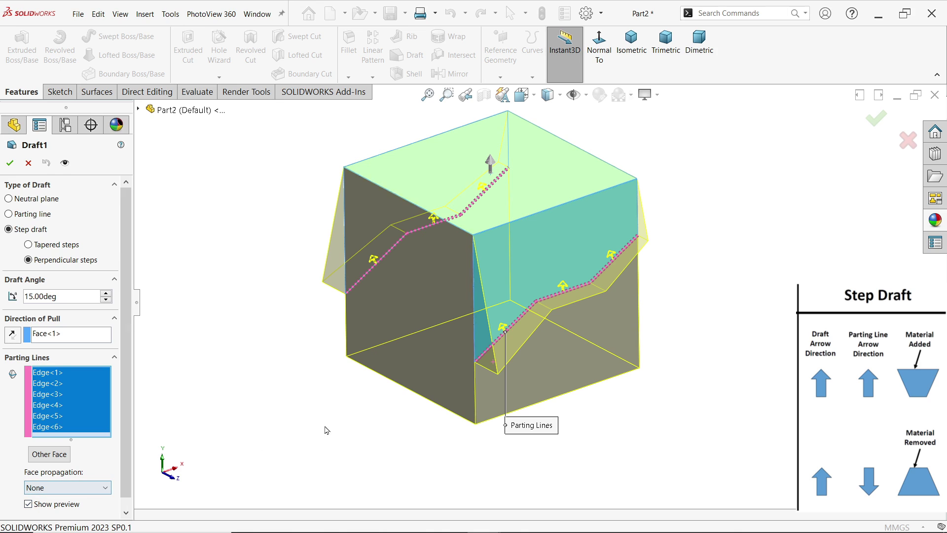
pyautogui.scroll(-2, 510, 350)
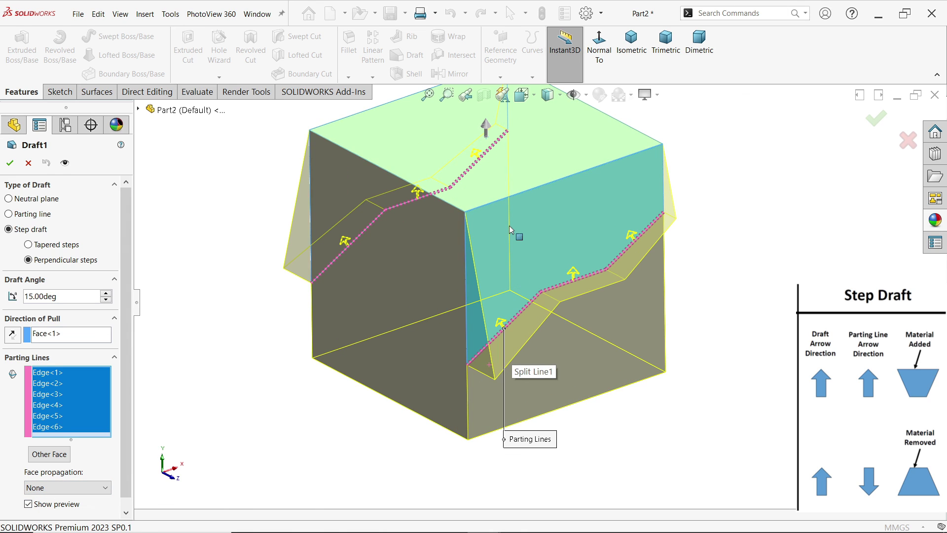
pyautogui.click(50, 455)
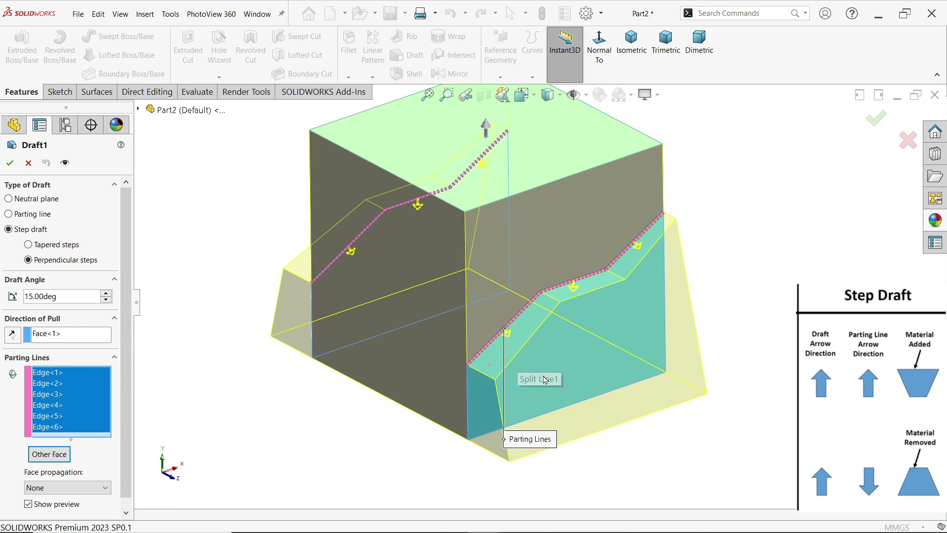
pyautogui.click(9, 163)
pyautogui.moveTo(481, 390)
pyautogui.mouseDown(button='middle')
pyautogui.moveTo(542, 344)
pyautogui.moveTo(541, 369)
pyautogui.moveTo(493, 389)
pyautogui.moveTo(482, 387)
pyautogui.moveTo(489, 377)
pyautogui.moveTo(479, 387)
pyautogui.moveTo(487, 398)
pyautogui.mouseUp(button='middle')
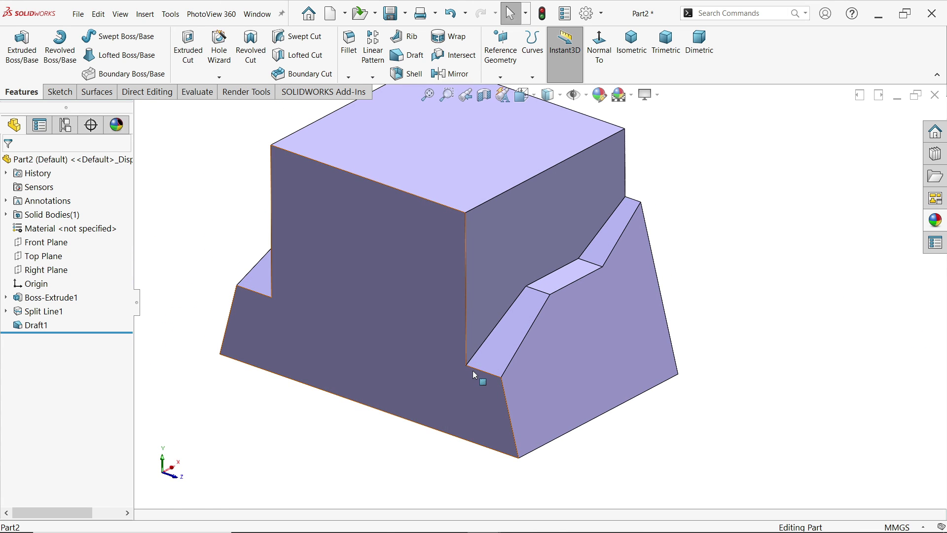
pyautogui.scroll(2, 500, 253)
pyautogui.scroll(-1, 518, 206)
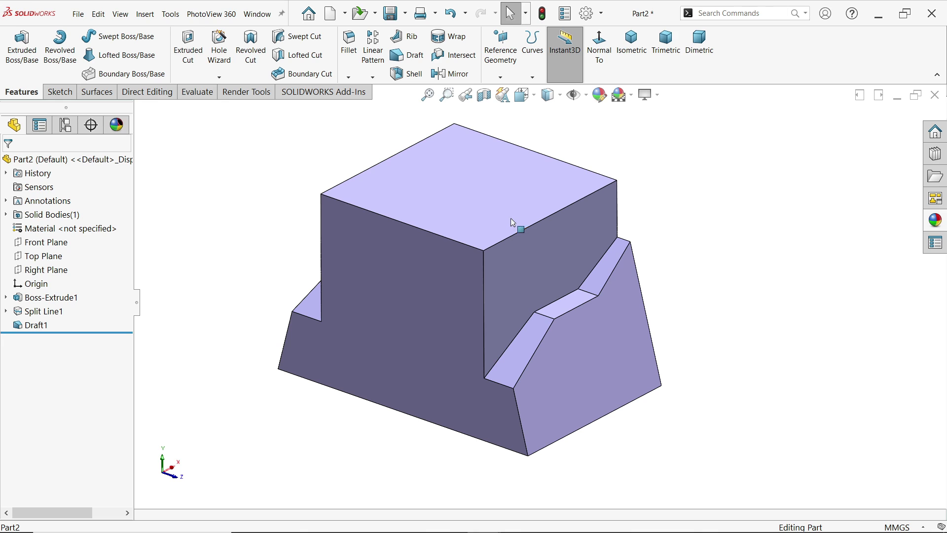